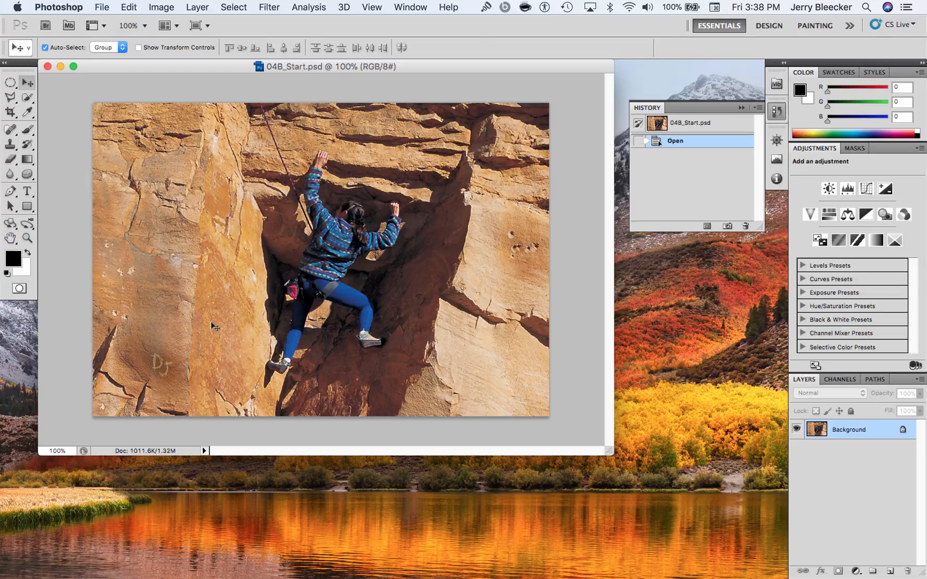
- Magnify the DJ letters and the surrounding rock texture in the lower left of the photo to examine them closely
{"action": "left_click", "coordinate": [26, 238]}
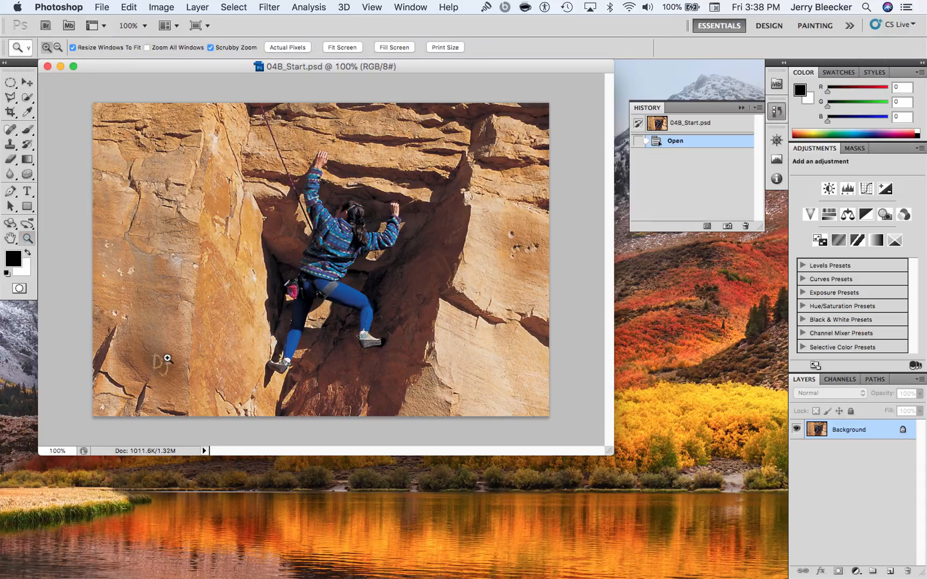
{"action": "left_click_drag", "start_coordinate": [167, 357], "coordinate": [195, 126]}
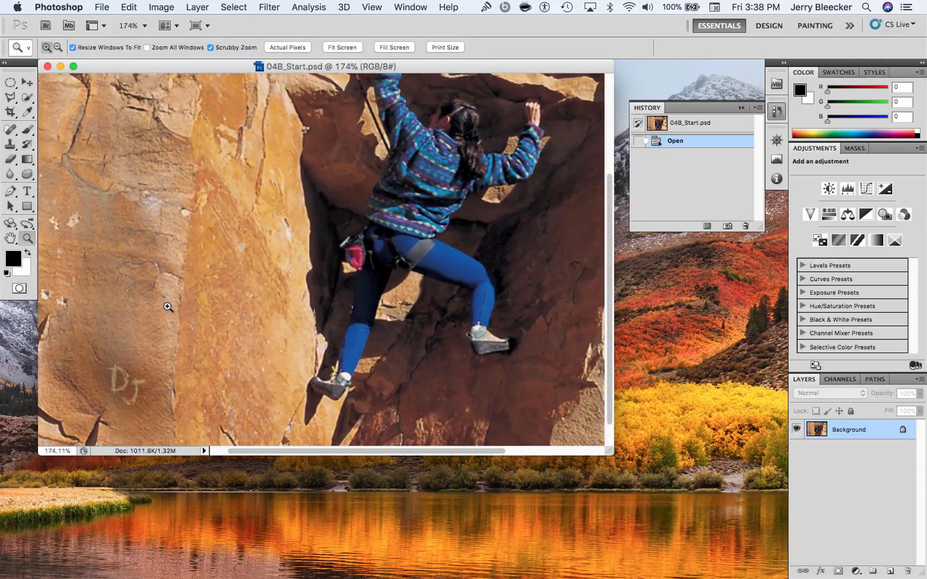
{"action": "left_click_drag", "start_coordinate": [120, 408], "coordinate": [151, 140]}
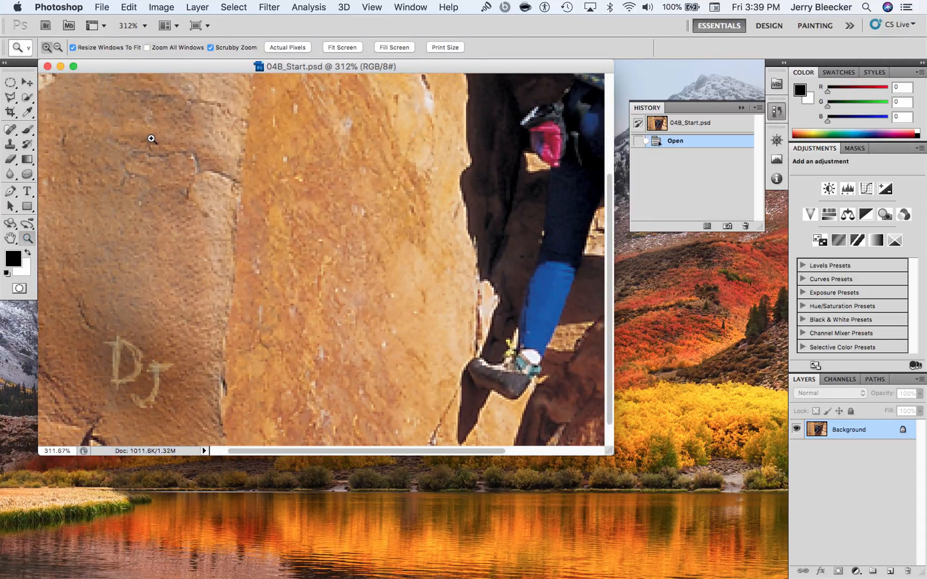
{"action": "left_click_drag", "start_coordinate": [116, 410], "coordinate": [179, 384]}
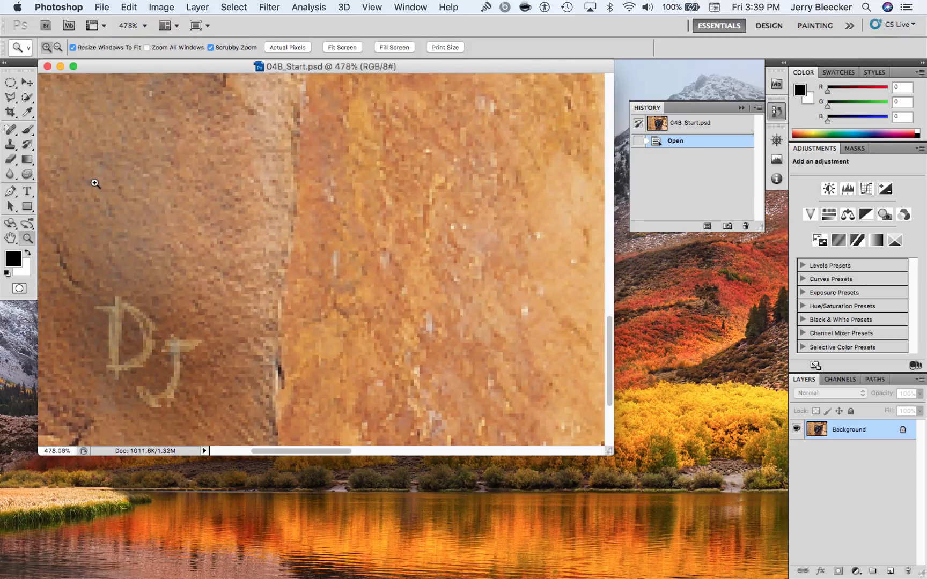
{"action": "key", "text": "alt"}
{"action": "left_click_drag", "start_coordinate": [229, 169], "coordinate": [277, 442]}
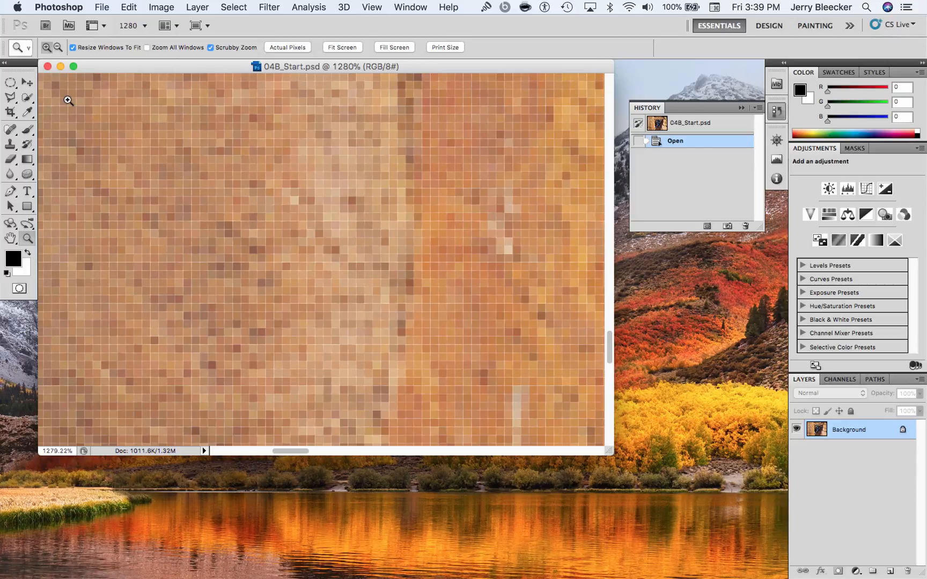
- Return the photo to 100% magnification and enlarge the document window around it
{"action": "key", "text": "super+minus"}
{"action": "key", "text": "super+minus"}
{"action": "key", "text": "super+minus"}
{"action": "key", "text": "super+minus"}
{"action": "key", "text": "super+minus"}
{"action": "key", "text": "super+minus"}
{"action": "key", "text": "super+minus"}
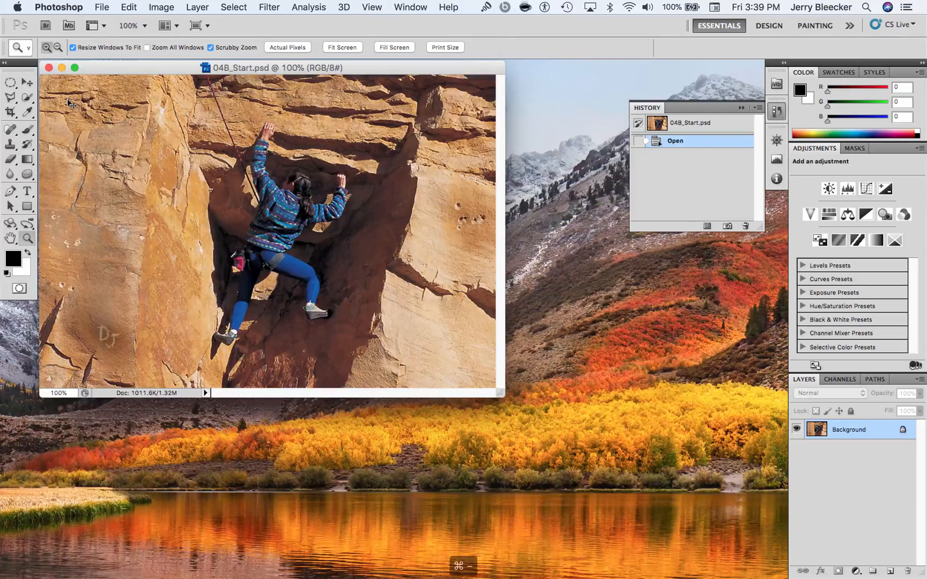
{"action": "key", "text": "super+minus"}
{"action": "key", "text": "super+equal"}
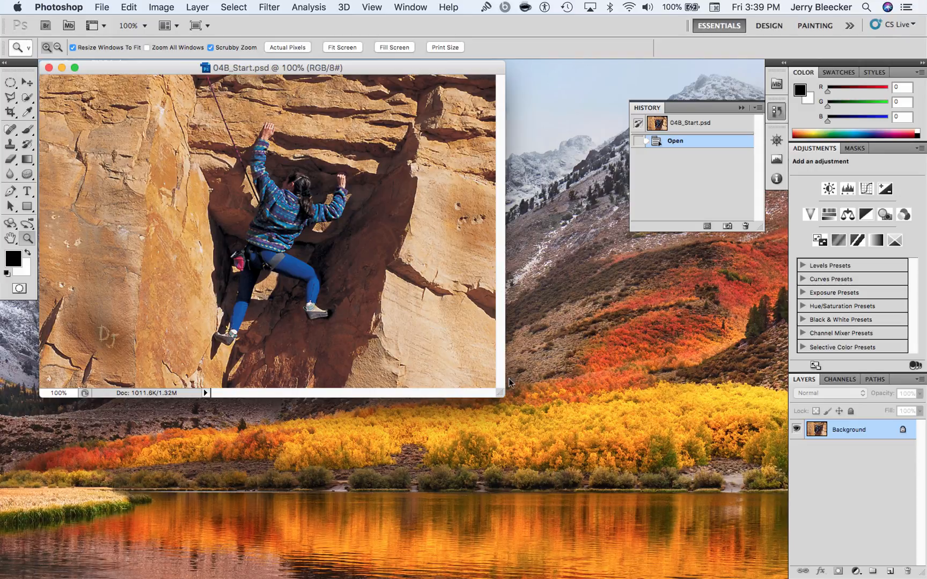
{"action": "left_click_drag", "start_coordinate": [499, 390], "coordinate": [602, 483]}
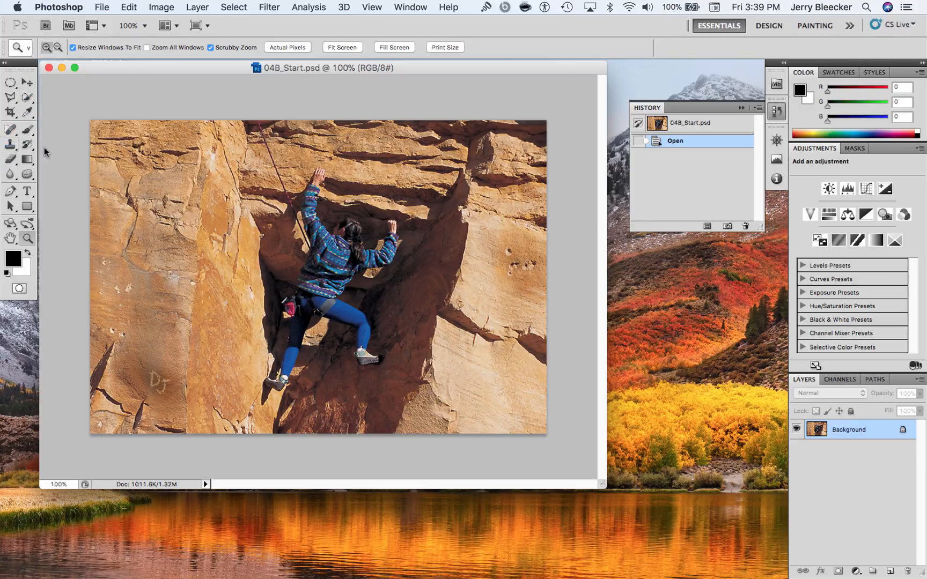
- Remove the small white chip in the middle of the left rock face with the Content-Aware Spot Healing Brush
{"action": "left_click", "coordinate": [11, 130]}
{"action": "left_click", "coordinate": [12, 133]}
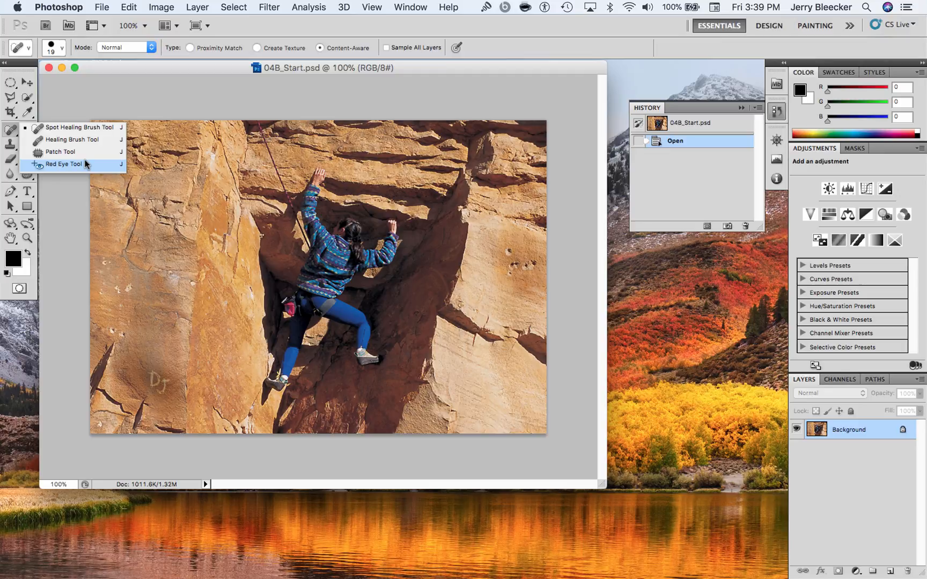
{"action": "left_click", "coordinate": [115, 129]}
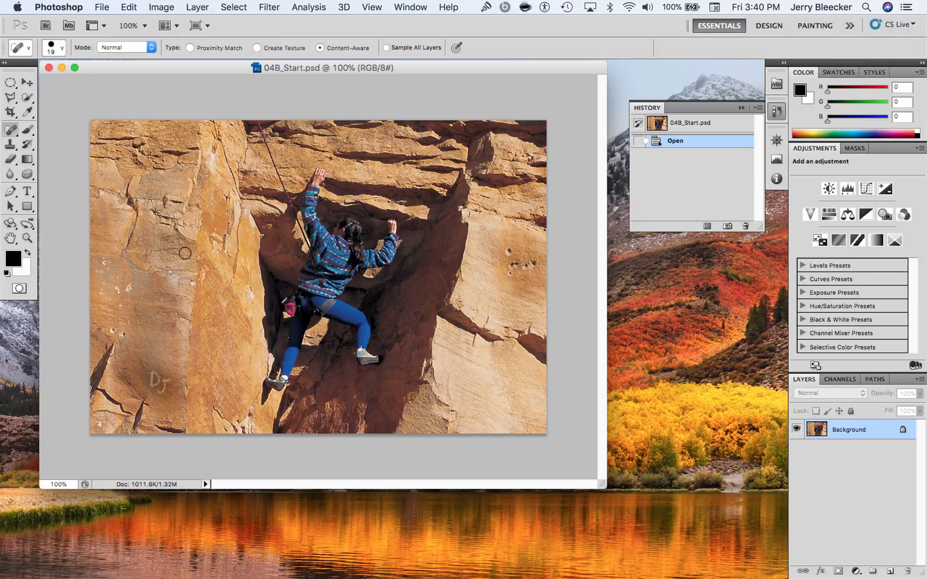
{"action": "key", "text": "super+equal"}
{"action": "key", "text": "super+equal"}
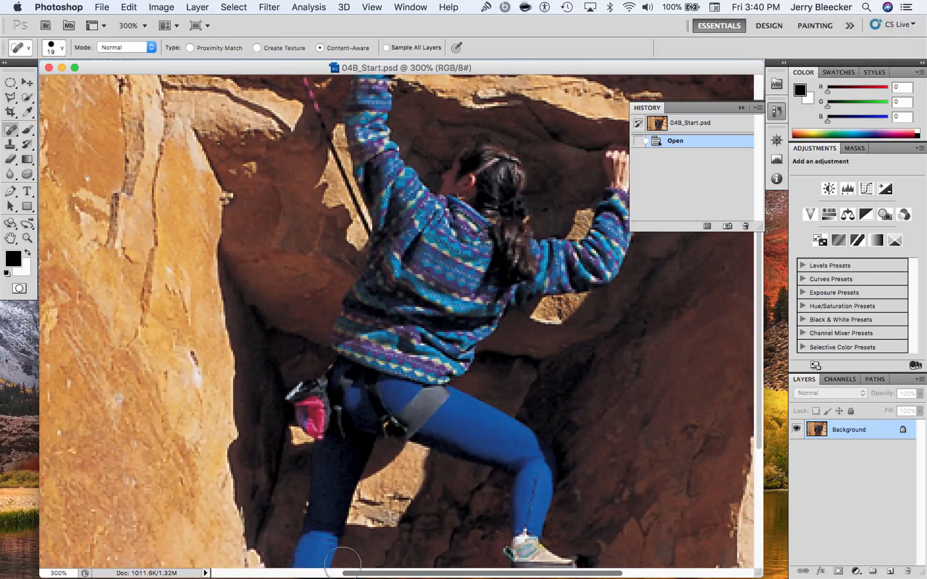
{"action": "left_click_drag", "start_coordinate": [376, 573], "coordinate": [198, 535]}
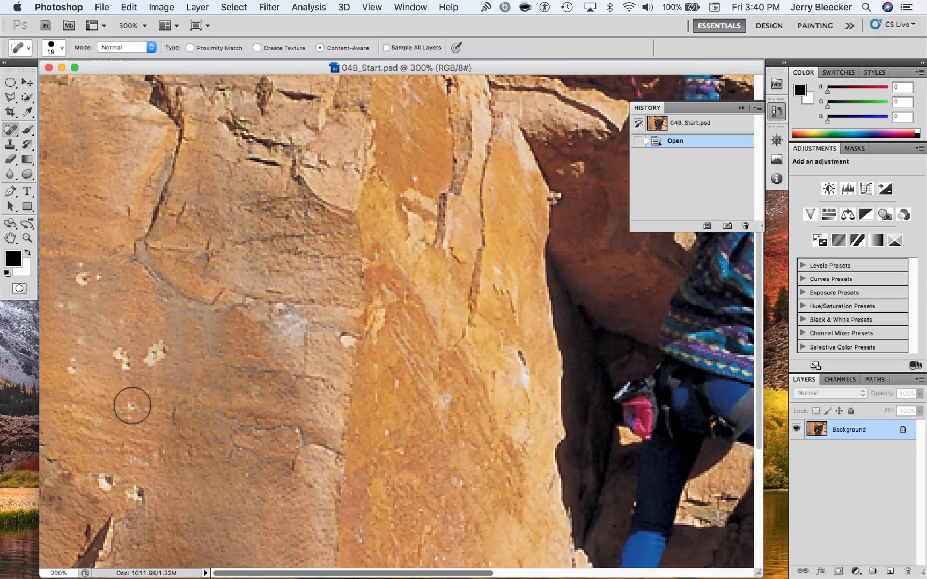
{"action": "left_click", "coordinate": [132, 405]}
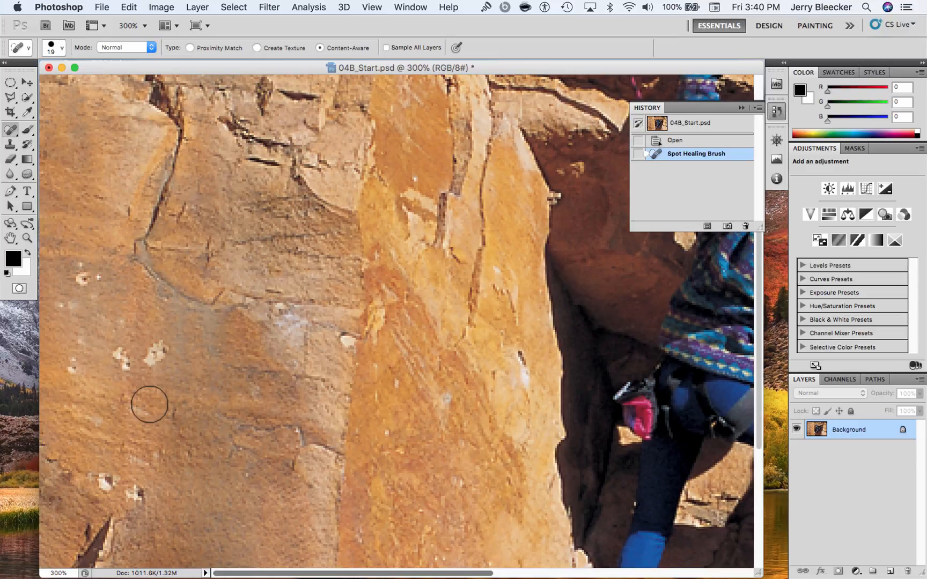
{"action": "key", "text": "super+z"}
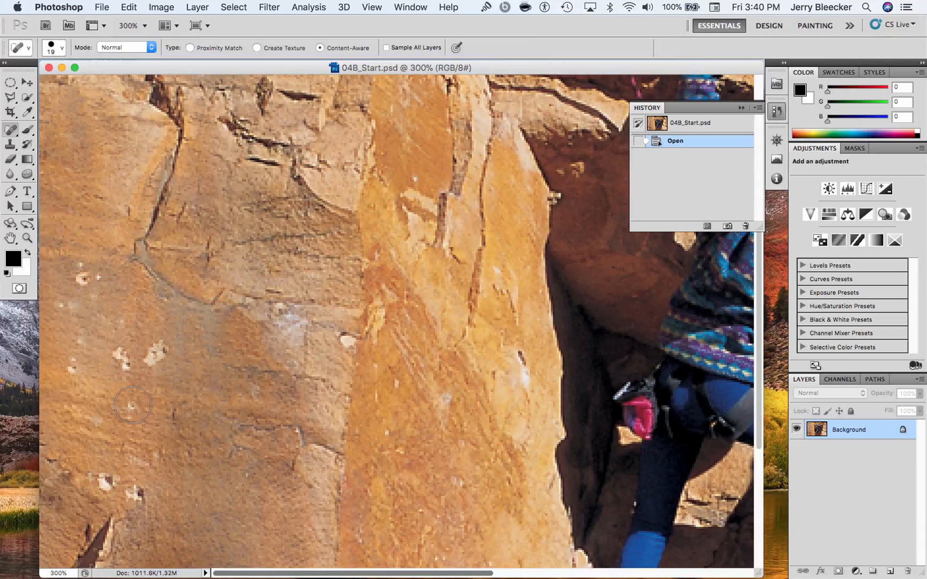
{"action": "left_click", "coordinate": [132, 406]}
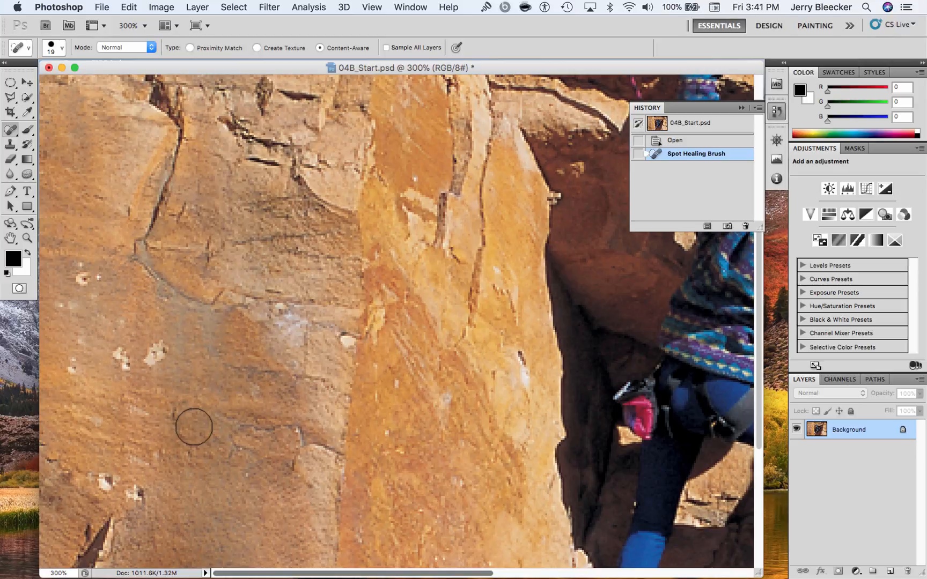
- Reduce the healing brush to 9 px and heal the tiny pale speck at the far left of the rock face
{"action": "left_click", "coordinate": [61, 48]}
{"action": "left_click_drag", "start_coordinate": [28, 79], "coordinate": [22, 83]}
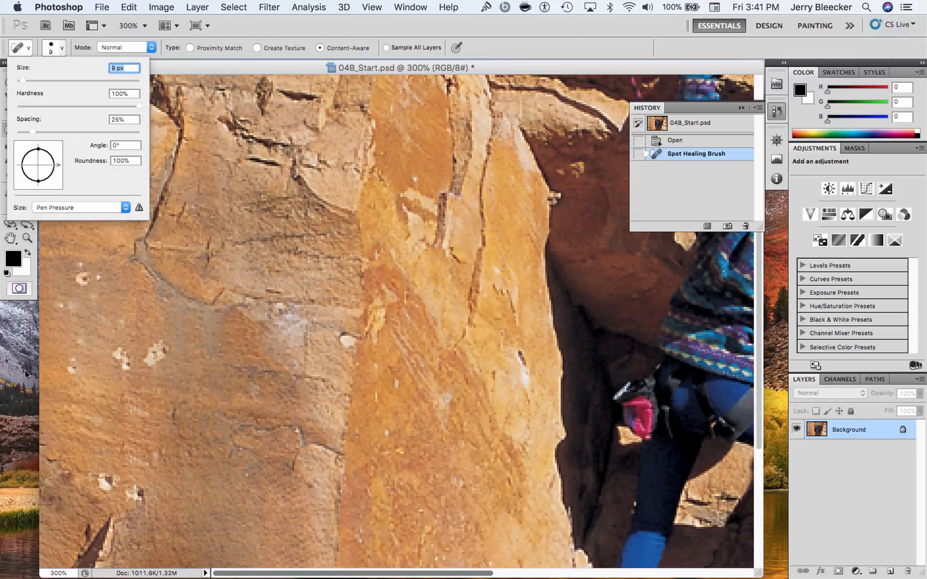
{"action": "left_click", "coordinate": [72, 372]}
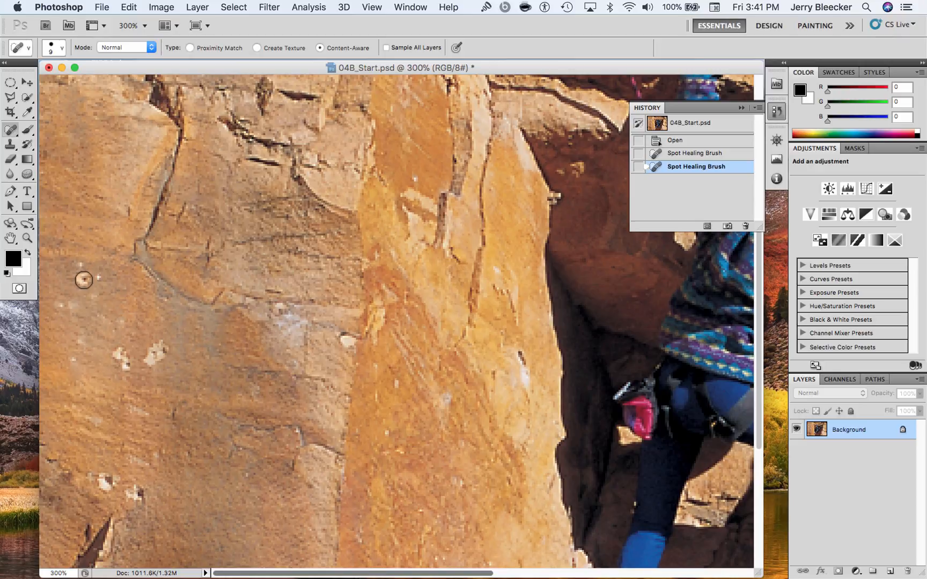
- Set the healing brush to 18 px and heal the pale blemish left of the curved crack
{"action": "left_click", "coordinate": [62, 48]}
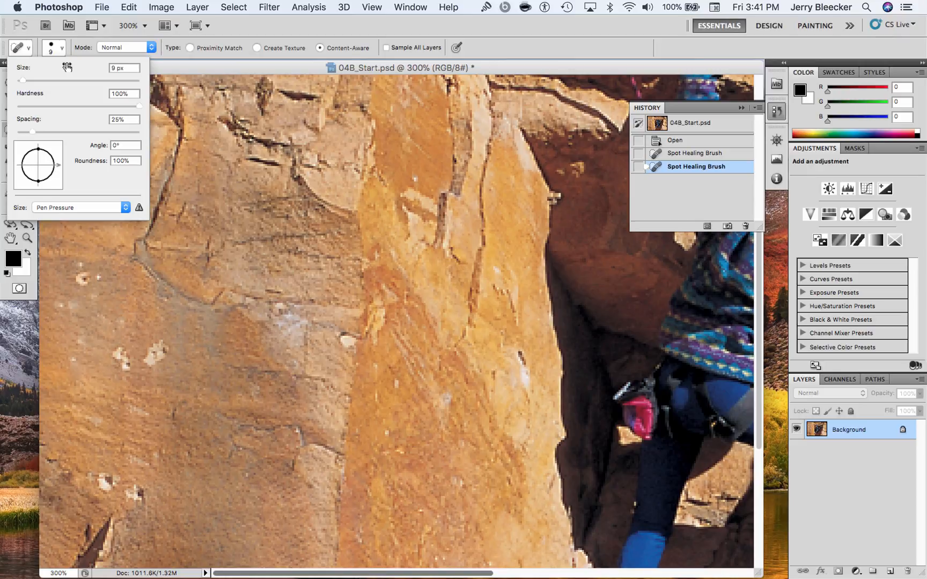
{"action": "left_click_drag", "start_coordinate": [28, 83], "coordinate": [28, 81]}
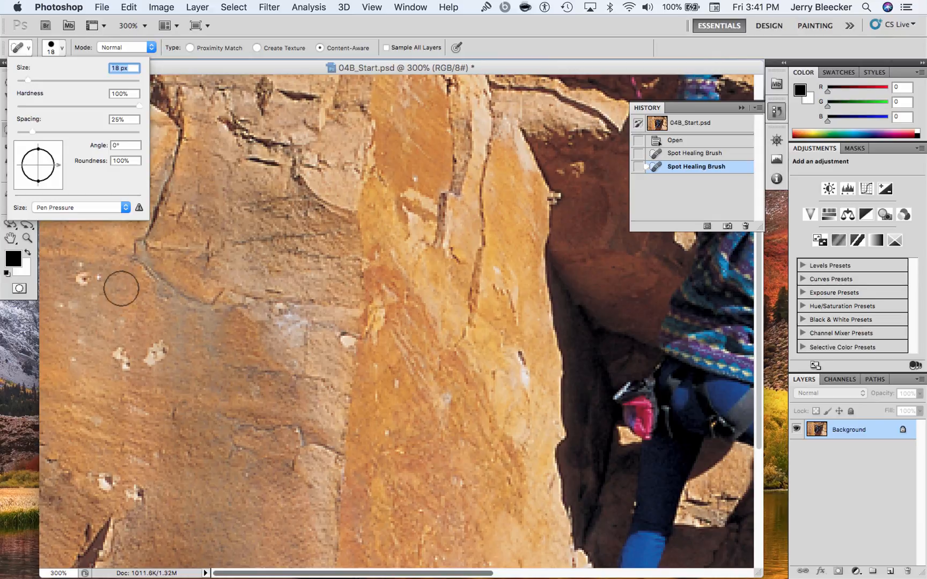
{"action": "left_click", "coordinate": [87, 272]}
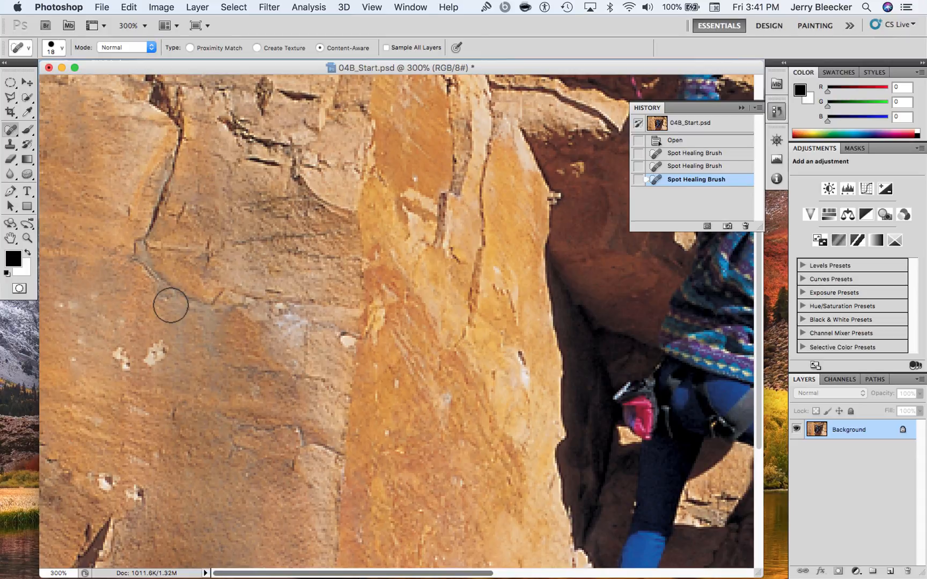
- Set the healing brush to 17 px and heal the remaining specks and the two larger pale patches below the curved crack
{"action": "left_click", "coordinate": [60, 48]}
{"action": "left_click_drag", "start_coordinate": [28, 80], "coordinate": [27, 80]}
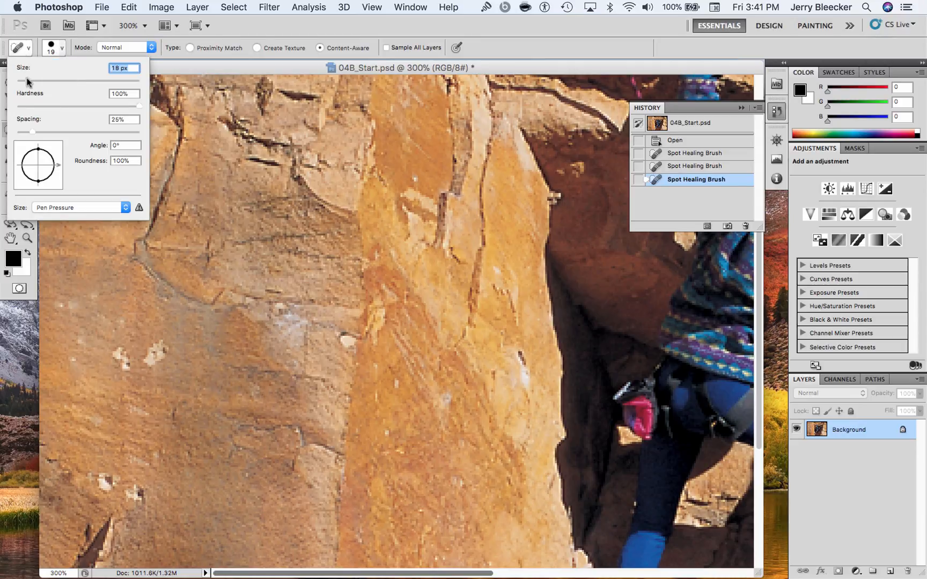
{"action": "left_click", "coordinate": [100, 293]}
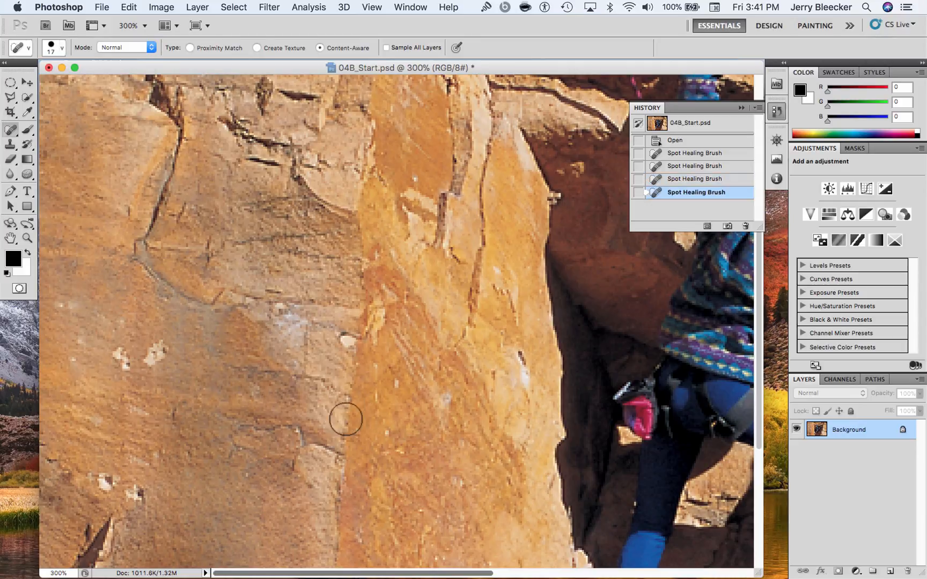
{"action": "left_click", "coordinate": [74, 359]}
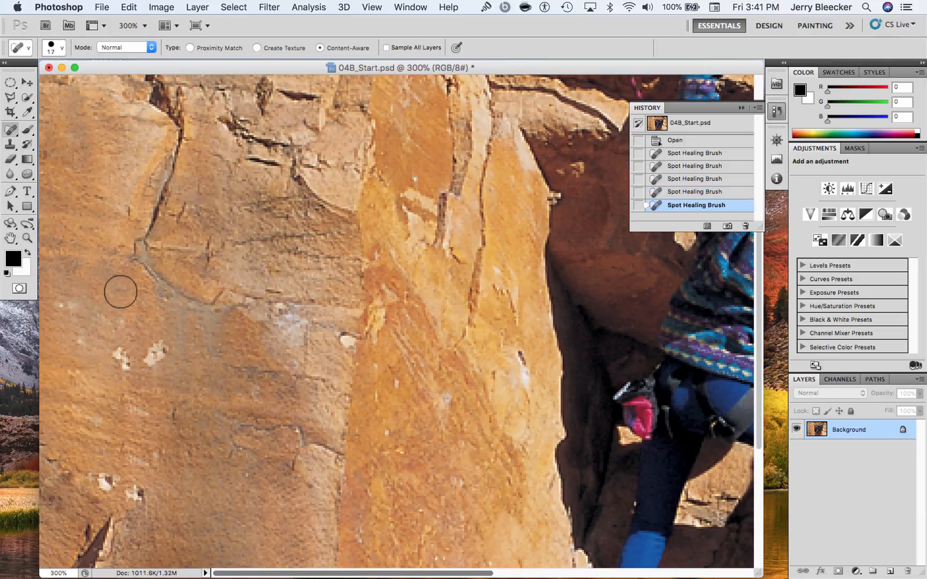
{"action": "left_click", "coordinate": [67, 301]}
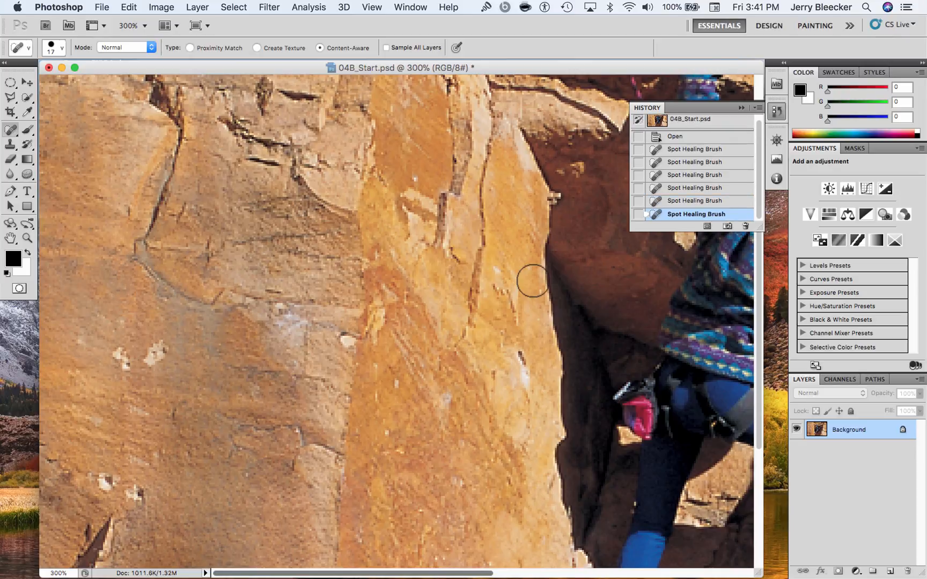
{"action": "left_click", "coordinate": [121, 360]}
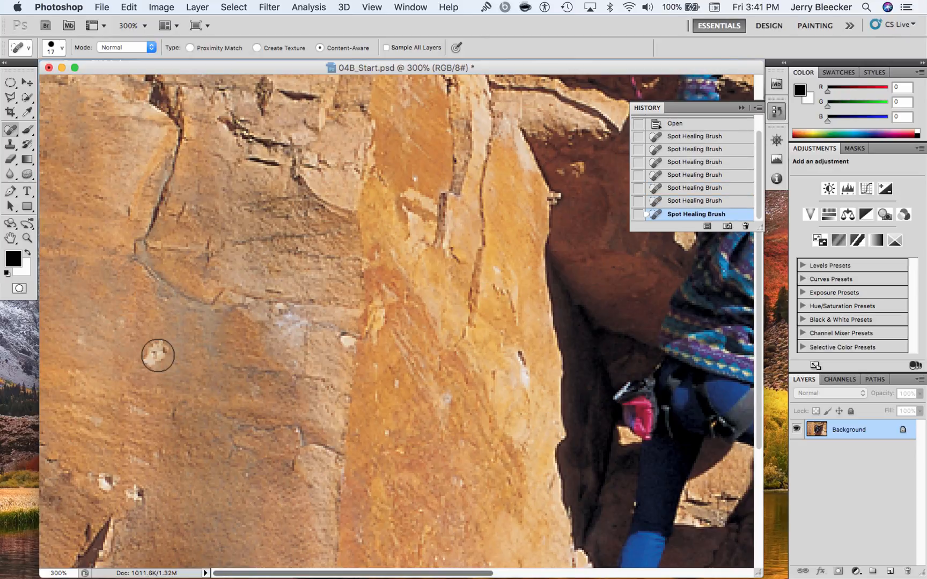
{"action": "left_click", "coordinate": [157, 354]}
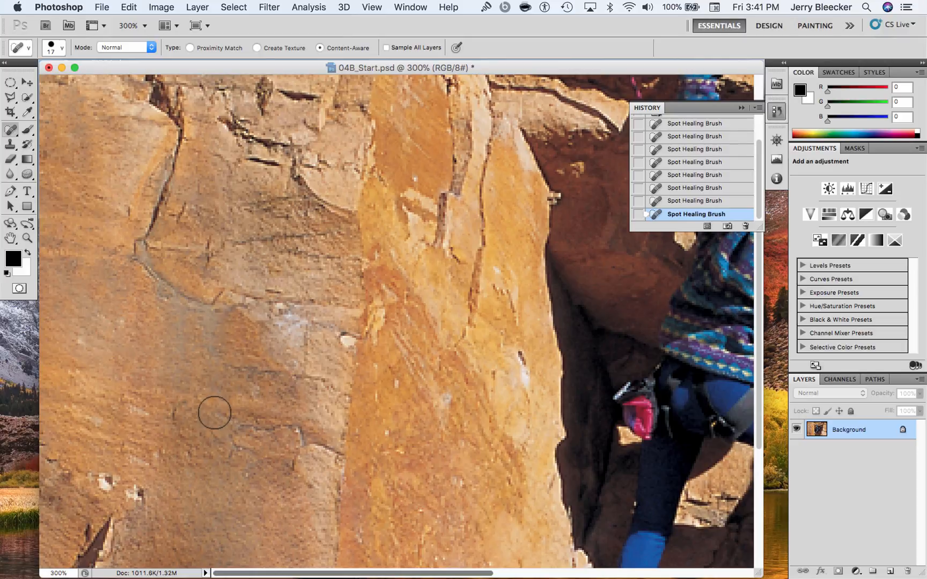
- Try to remove the DJ letters with two Spot Healing Brush strokes, and step back to before both strokes
{"action": "scroll", "coordinate": [213, 412], "scroll_direction": "down", "scroll_amount": 8}
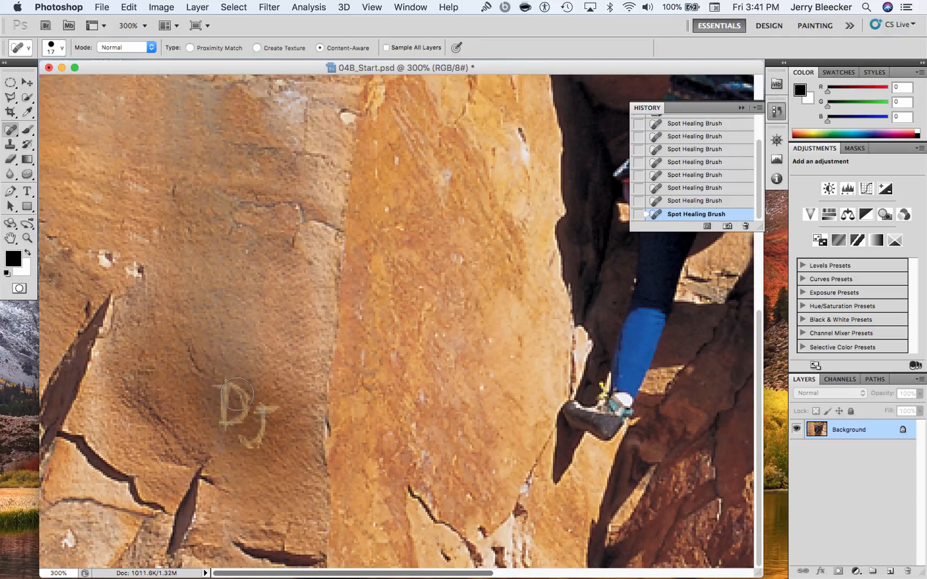
{"action": "left_click", "coordinate": [232, 394]}
{"action": "left_click", "coordinate": [224, 418]}
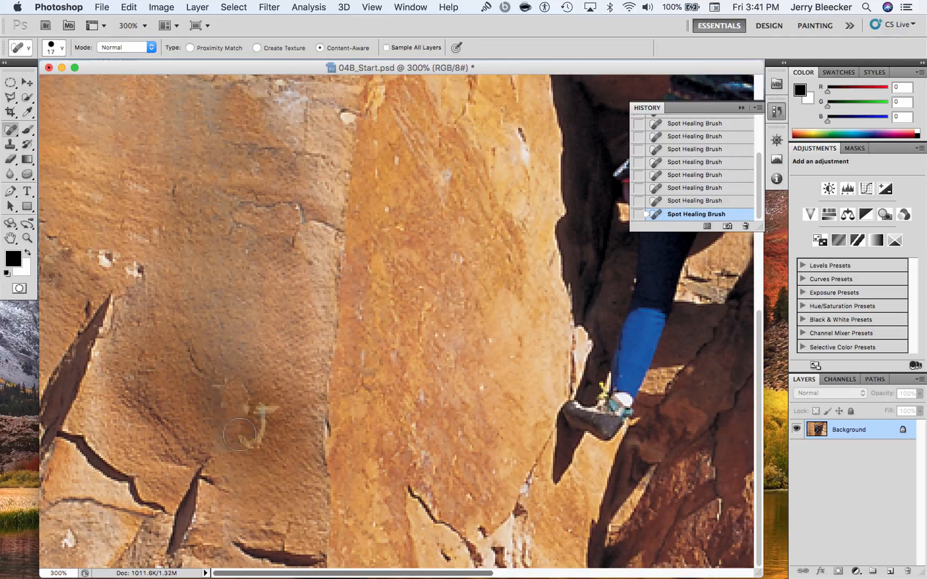
{"action": "key", "text": "super+z"}
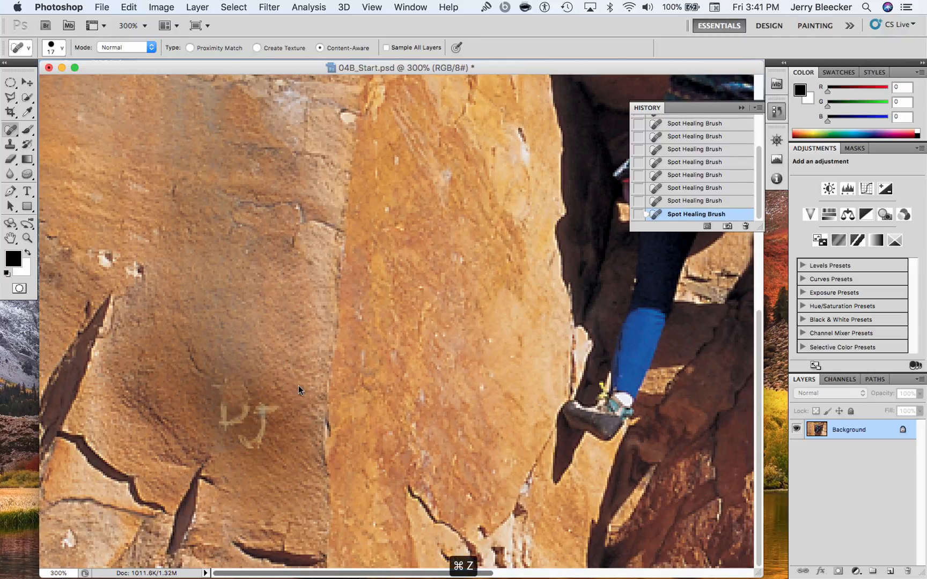
{"action": "key", "text": "super+z"}
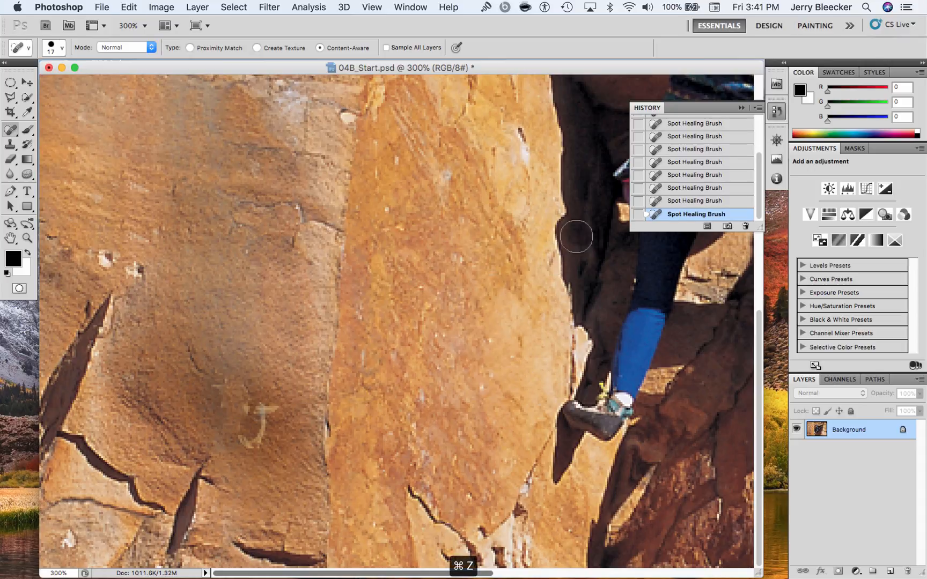
{"action": "left_click", "coordinate": [706, 203]}
{"action": "key", "text": "super+alt+z"}
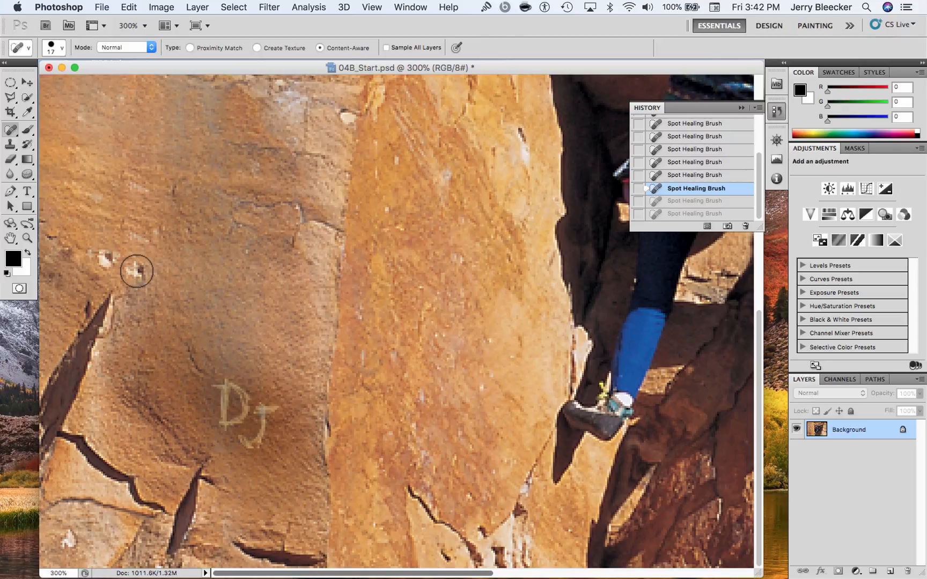
- Outline the DJ letters with a freehand Patch Tool selection in Source mode, and switch to the Move tool
{"action": "left_click", "coordinate": [11, 131]}
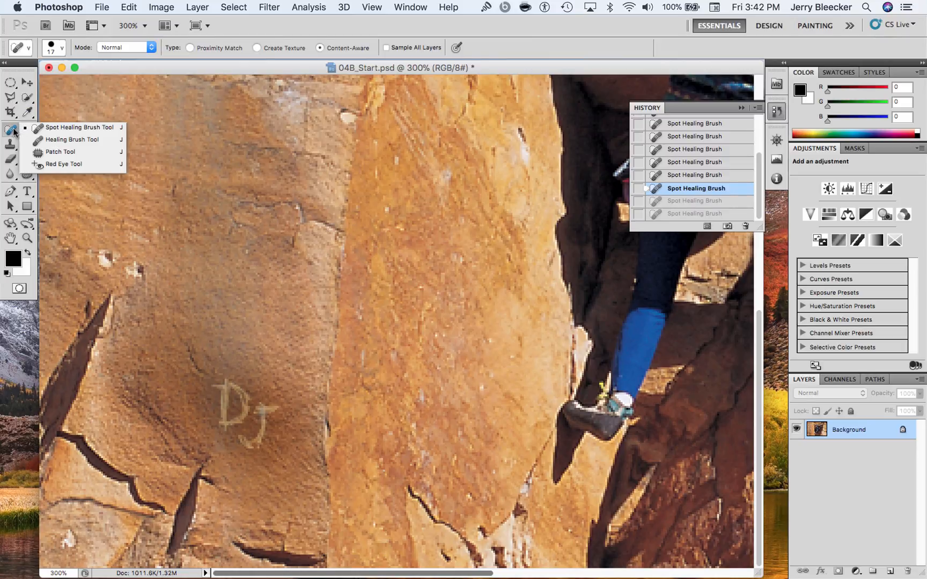
{"action": "left_click", "coordinate": [91, 150]}
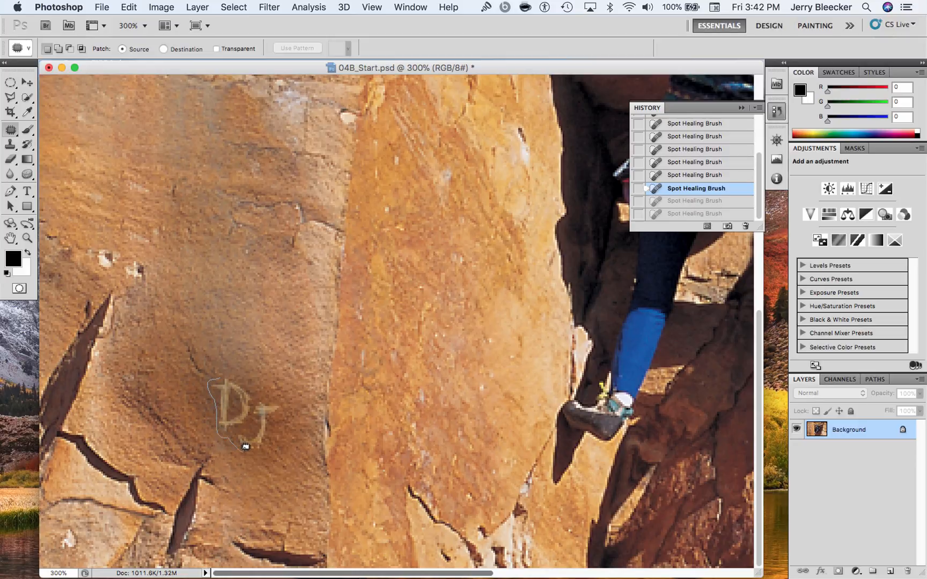
{"action": "left_click_drag", "start_coordinate": [245, 446], "coordinate": [256, 447]}
{"action": "mouse_move", "coordinate": [287, 399]}
{"action": "left_mouse_down"}
{"action": "mouse_move", "coordinate": [266, 396]}
{"action": "mouse_move", "coordinate": [217, 374]}
{"action": "left_mouse_up"}
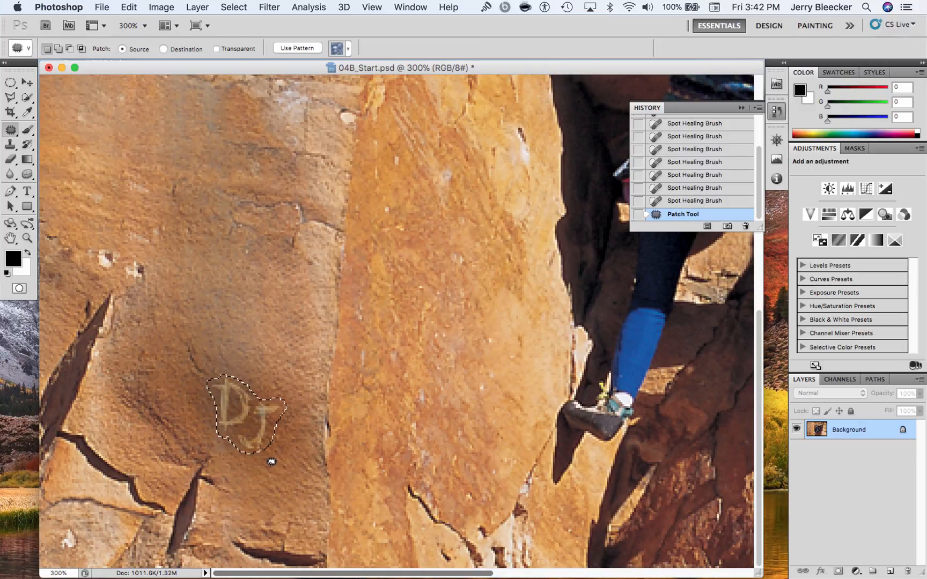
{"action": "left_click", "coordinate": [27, 82]}
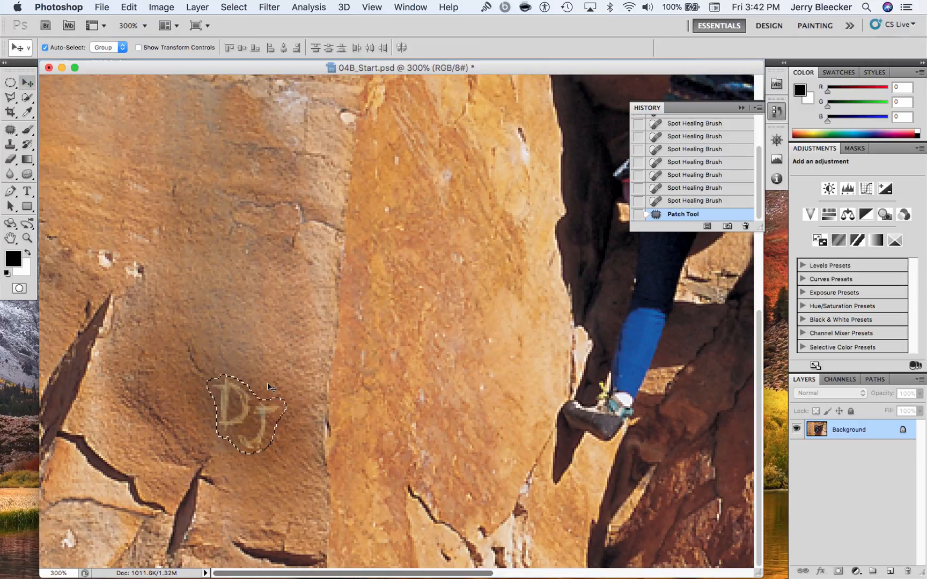
- Try to move the outlined DJ letters up the rock face with the Move tool, and undo the move
{"action": "left_click_drag", "start_coordinate": [258, 416], "coordinate": [199, 311]}
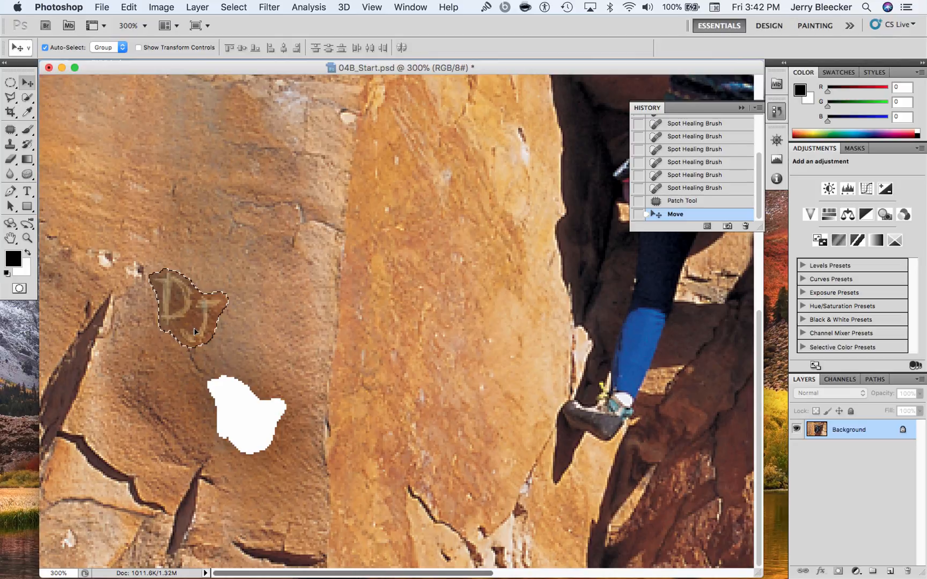
{"action": "key", "text": "super+z"}
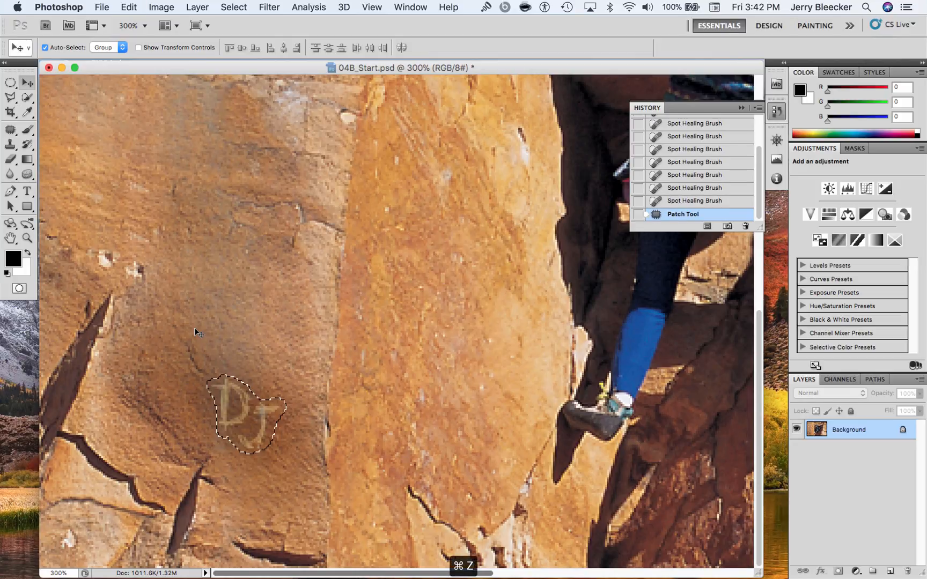
- Return to the Patch Tool, drop the old selection, and patch the D and the J separately with clean rock in Source mode, deselecting after each
{"action": "left_click", "coordinate": [10, 129]}
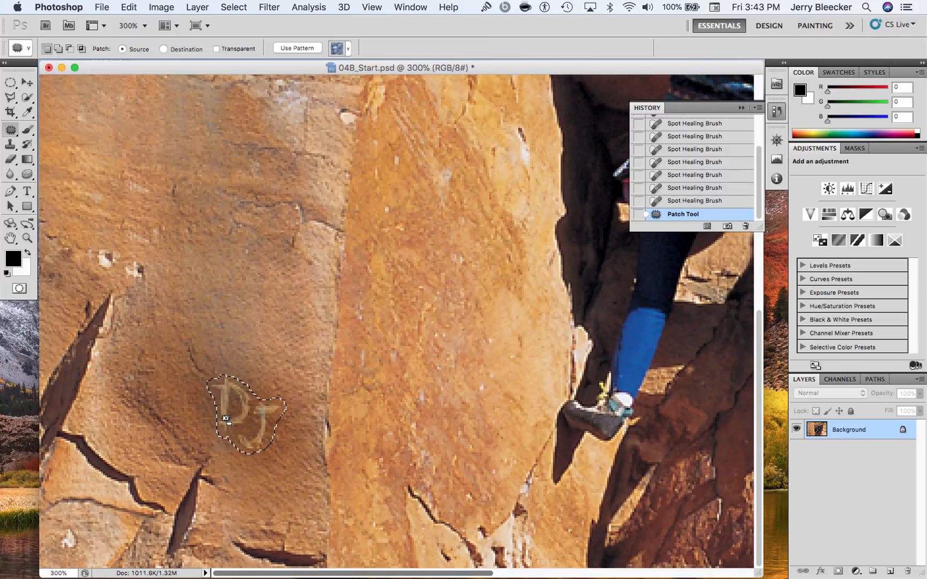
{"action": "mouse_move", "coordinate": [238, 422]}
{"action": "left_mouse_down"}
{"action": "mouse_move", "coordinate": [172, 410]}
{"action": "mouse_move", "coordinate": [509, 284]}
{"action": "mouse_move", "coordinate": [494, 236]}
{"action": "mouse_move", "coordinate": [369, 337]}
{"action": "mouse_move", "coordinate": [266, 345]}
{"action": "mouse_move", "coordinate": [242, 377]}
{"action": "mouse_move", "coordinate": [244, 424]}
{"action": "mouse_move", "coordinate": [199, 407]}
{"action": "mouse_move", "coordinate": [244, 409]}
{"action": "mouse_move", "coordinate": [255, 365]}
{"action": "mouse_move", "coordinate": [260, 479]}
{"action": "mouse_move", "coordinate": [241, 422]}
{"action": "left_mouse_up"}
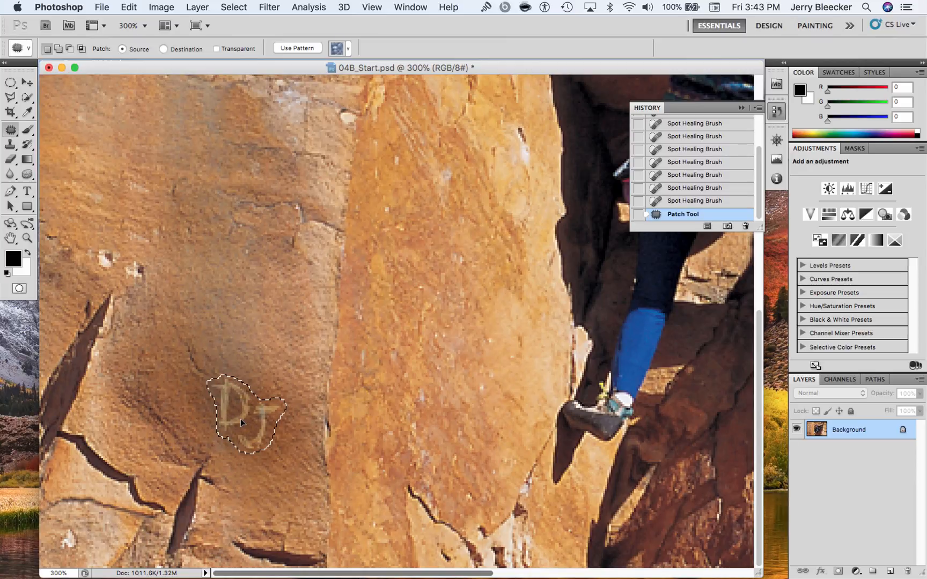
{"action": "key", "text": "ctrl+d"}
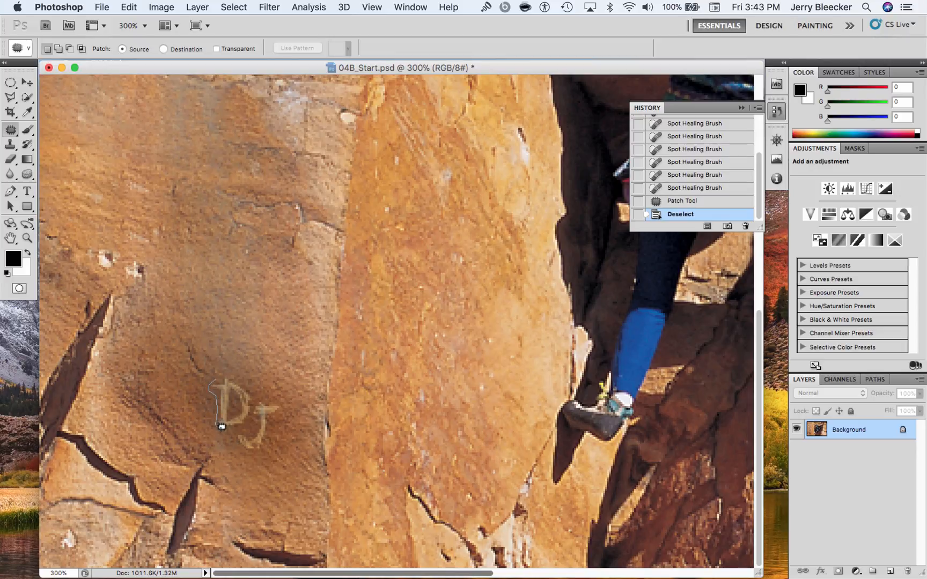
{"action": "left_click_drag", "start_coordinate": [222, 427], "coordinate": [237, 425]}
{"action": "mouse_move", "coordinate": [216, 373]}
{"action": "left_mouse_down"}
{"action": "mouse_move", "coordinate": [233, 406]}
{"action": "mouse_move", "coordinate": [196, 401]}
{"action": "left_mouse_up"}
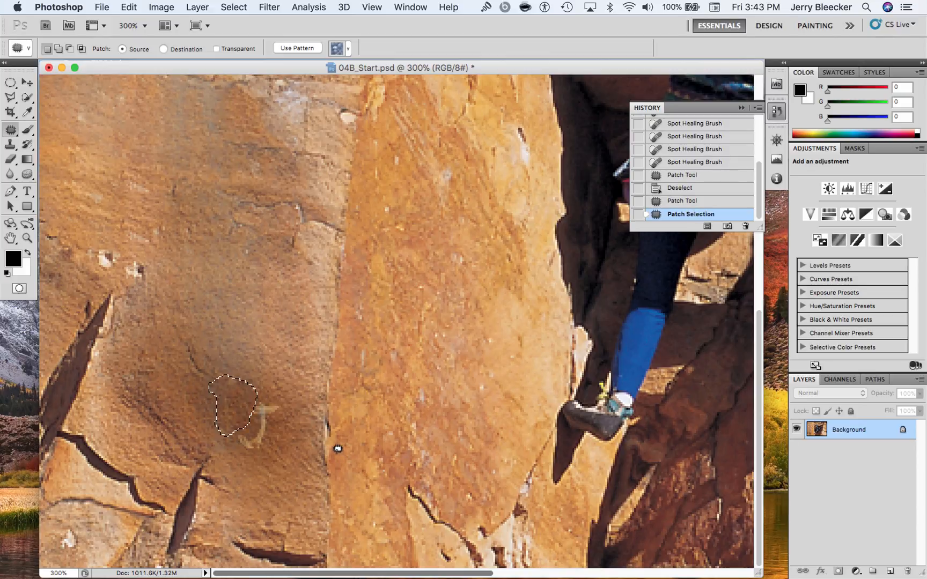
{"action": "key", "text": "super+d"}
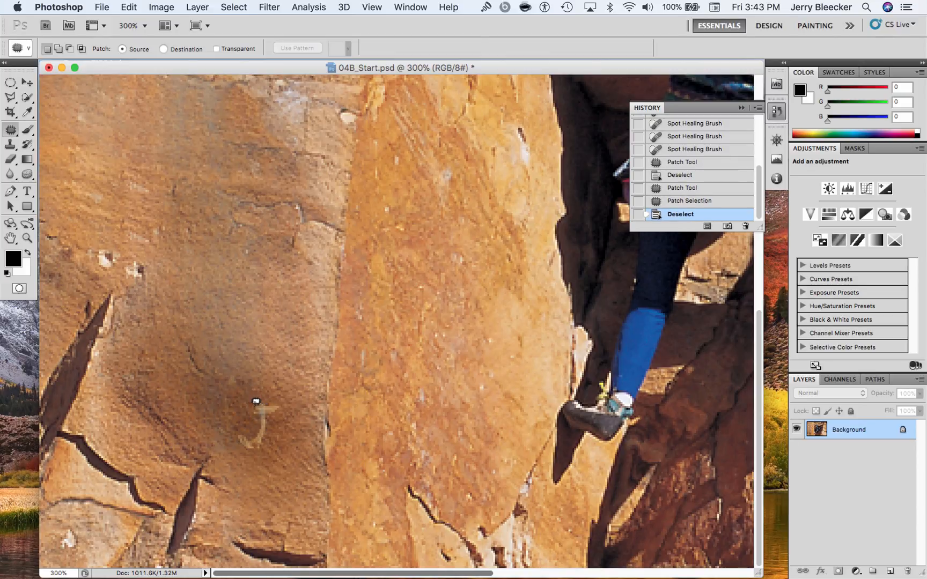
{"action": "mouse_move", "coordinate": [246, 423]}
{"action": "left_mouse_down"}
{"action": "mouse_move", "coordinate": [244, 448]}
{"action": "mouse_move", "coordinate": [265, 448]}
{"action": "mouse_move", "coordinate": [288, 403]}
{"action": "mouse_move", "coordinate": [280, 393]}
{"action": "mouse_move", "coordinate": [250, 402]}
{"action": "mouse_move", "coordinate": [283, 428]}
{"action": "left_mouse_up"}
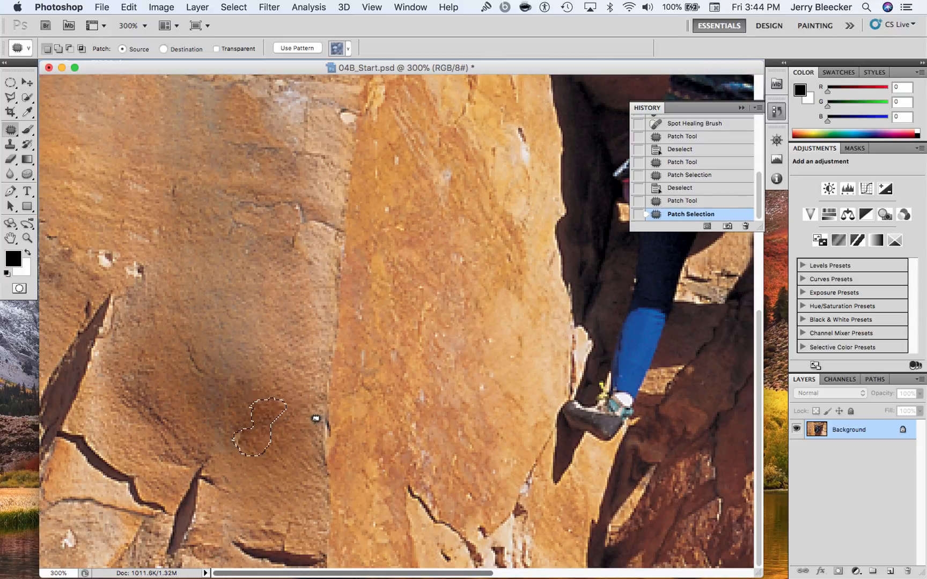
{"action": "key", "text": "super+d"}
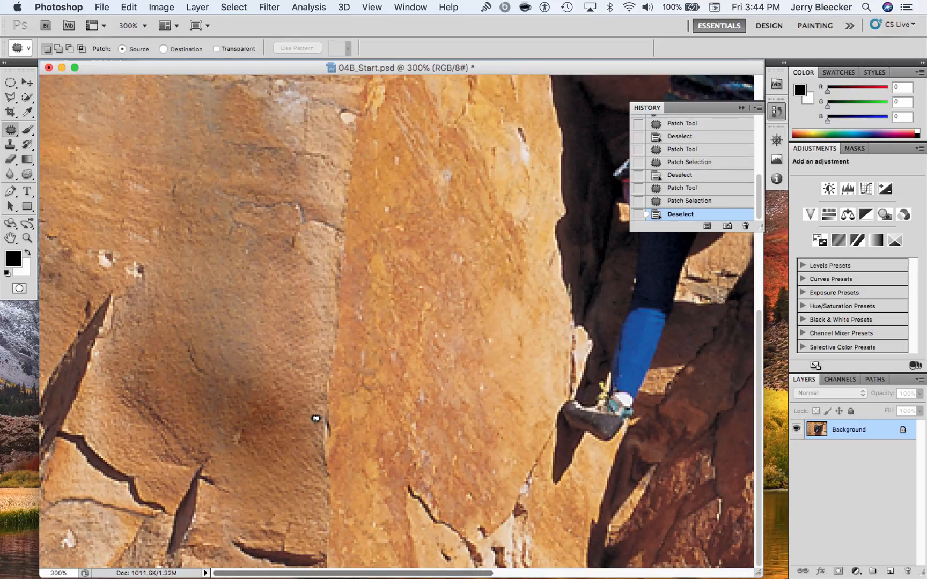
- Patch the uppermost pit above the cluster of holes on the cliff face right of the climber, and deselect
{"action": "key", "text": "super+minus"}
{"action": "key", "text": "super+minus"}
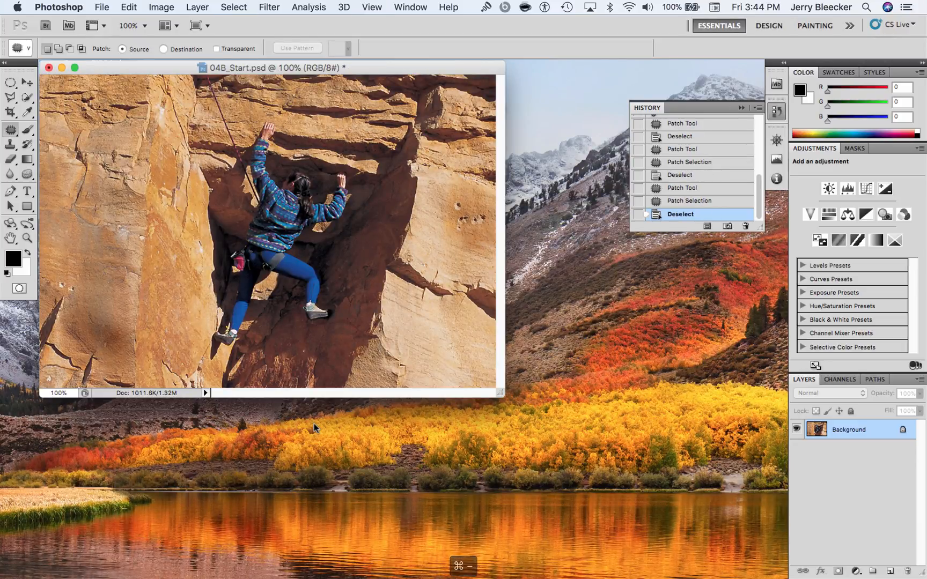
{"action": "key", "text": "super+equal"}
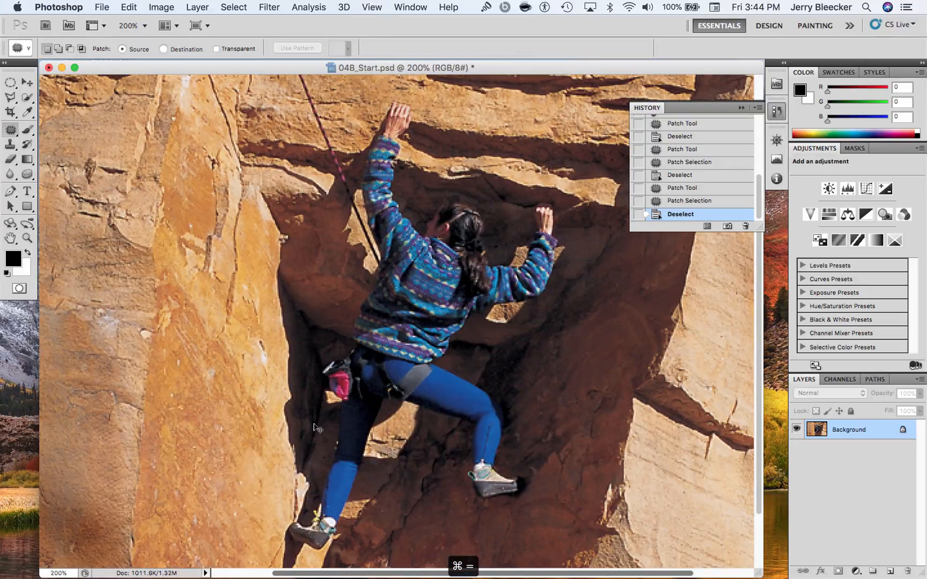
{"action": "key", "text": "super+minus"}
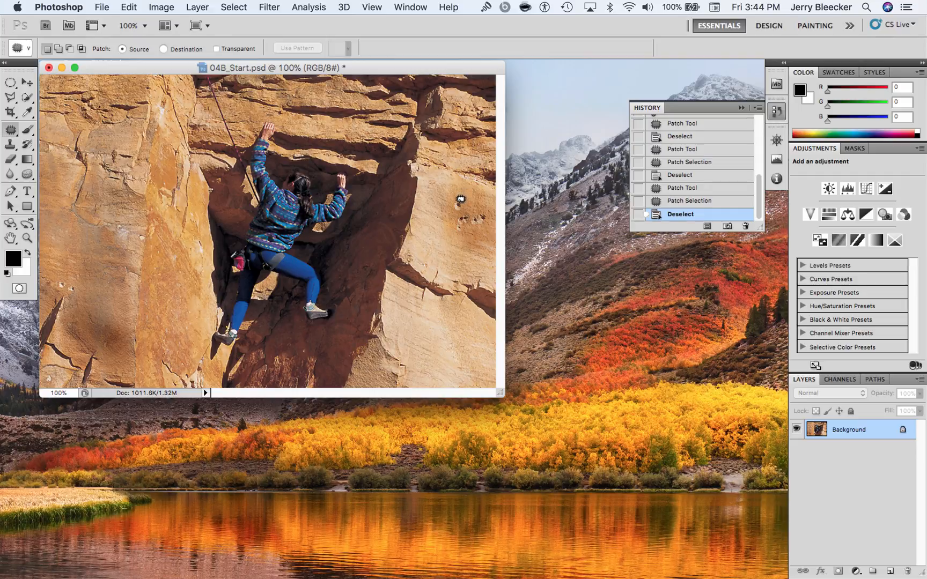
{"action": "left_click_drag", "start_coordinate": [456, 202], "coordinate": [466, 216]}
{"action": "key", "text": "super+d"}
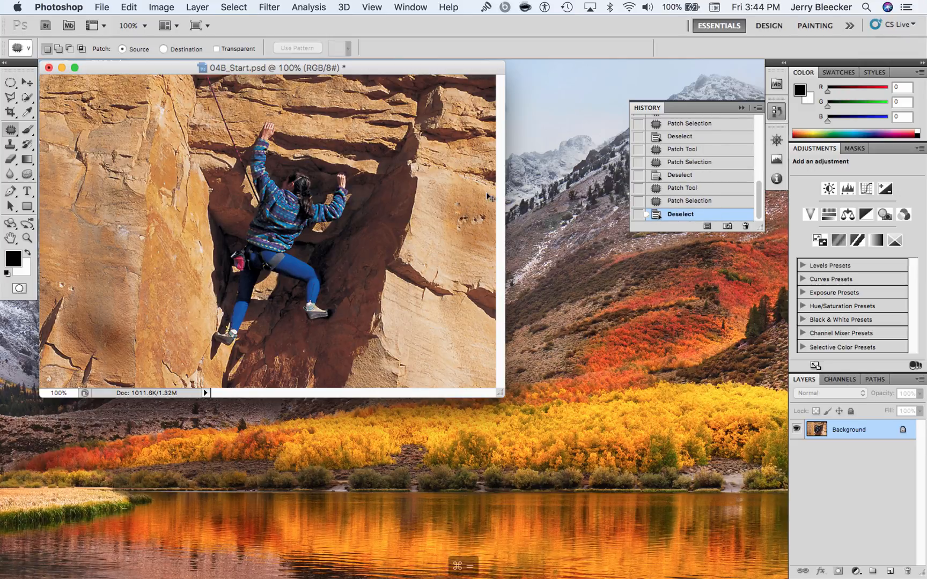
- At 200% zoom, patch the leftover smudge above the cluster of holes on the right cliff face again, and deselect
{"action": "key", "text": "super+equal"}
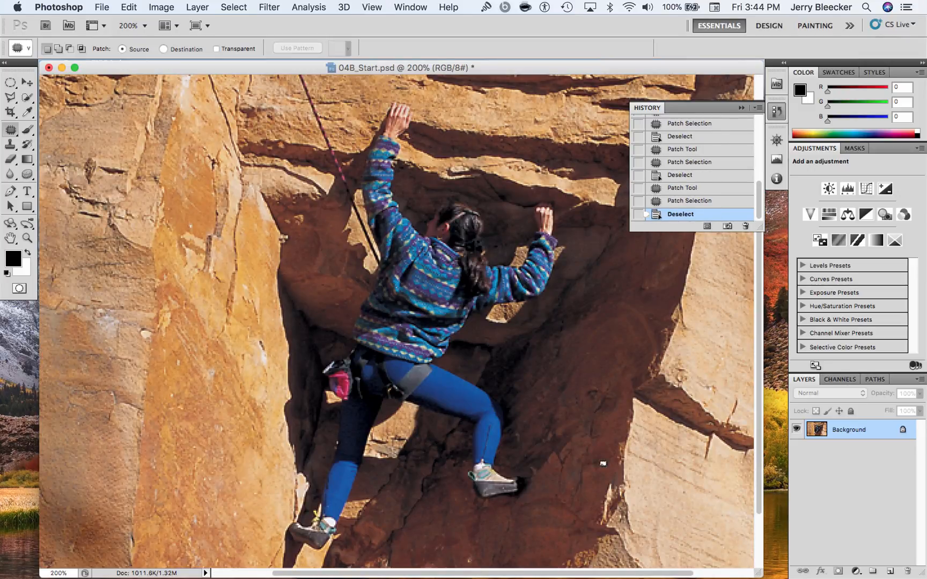
{"action": "scroll", "coordinate": [751, 386], "scroll_direction": "right", "scroll_amount": 5}
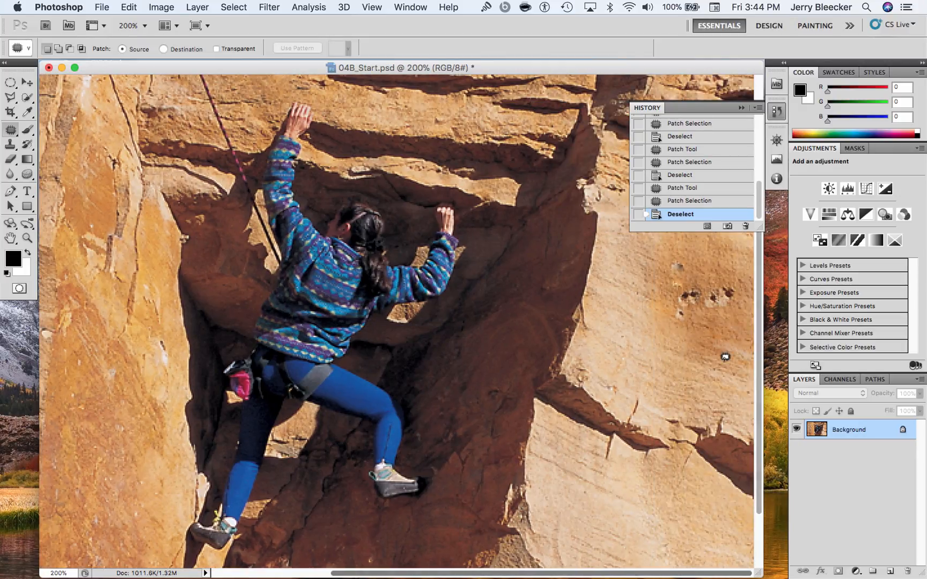
{"action": "scroll", "coordinate": [759, 346], "scroll_direction": "up", "scroll_amount": 1}
{"action": "key", "text": "super+z"}
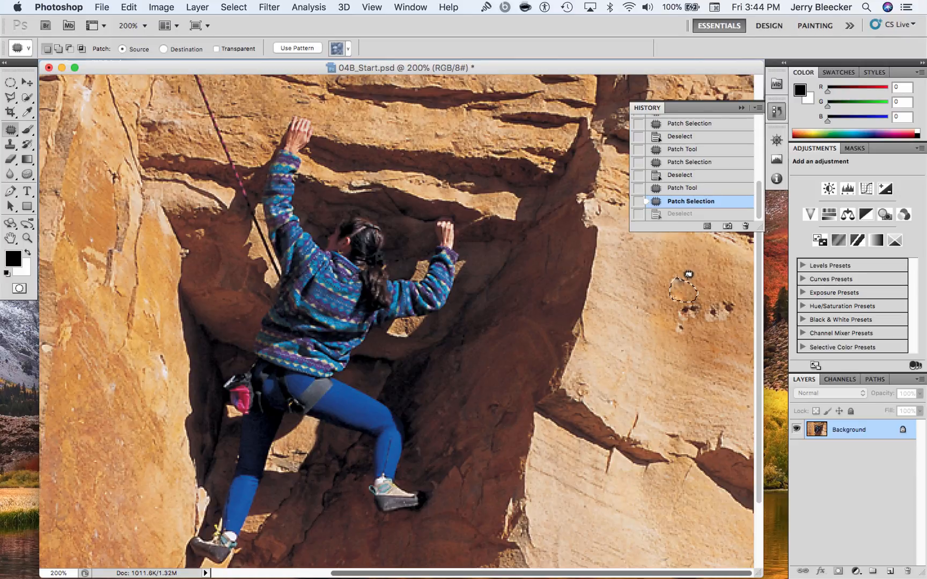
{"action": "key", "text": "super+d"}
{"action": "mouse_move", "coordinate": [677, 276]}
{"action": "left_mouse_down"}
{"action": "mouse_move", "coordinate": [667, 278]}
{"action": "mouse_move", "coordinate": [678, 287]}
{"action": "mouse_move", "coordinate": [684, 276]}
{"action": "mouse_move", "coordinate": [673, 269]}
{"action": "mouse_move", "coordinate": [697, 328]}
{"action": "left_mouse_up"}
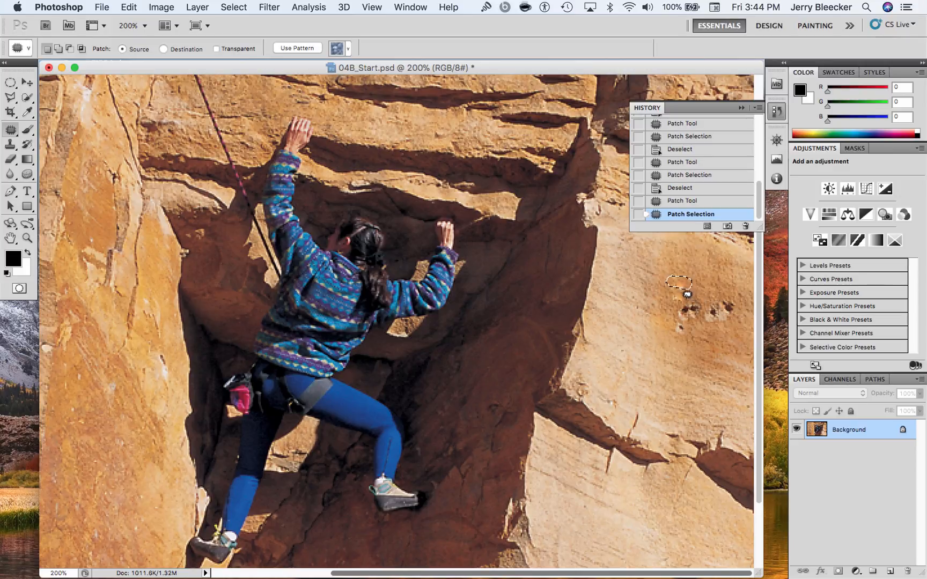
{"action": "key", "text": "super+d"}
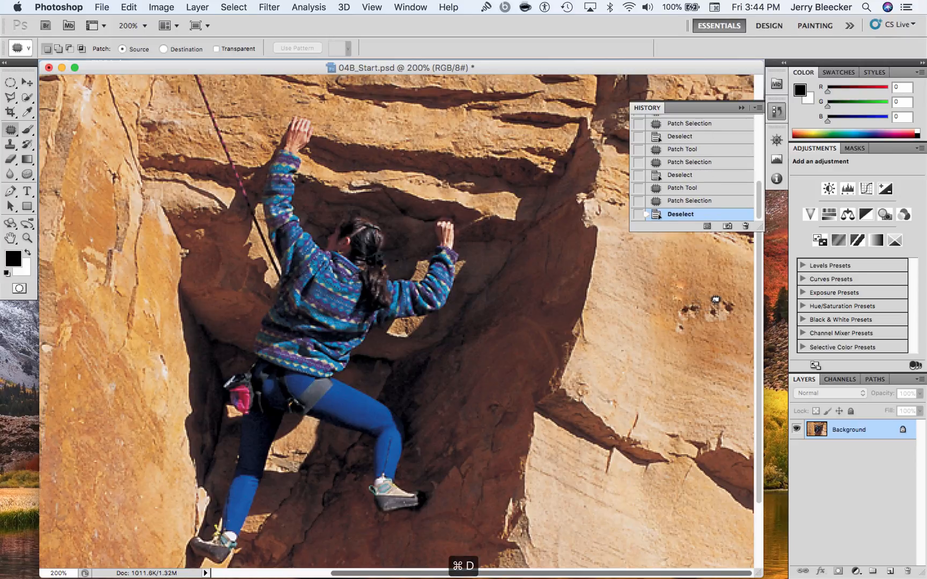
- Patch the cluster of dark holes on the right cliff face in three parts, ending with the small lower hole, deselecting after each
{"action": "mouse_move", "coordinate": [731, 318]}
{"action": "left_mouse_down"}
{"action": "mouse_move", "coordinate": [736, 306]}
{"action": "mouse_move", "coordinate": [726, 294]}
{"action": "mouse_move", "coordinate": [712, 308]}
{"action": "mouse_move", "coordinate": [721, 294]}
{"action": "left_mouse_up"}
{"action": "key", "text": "super+d"}
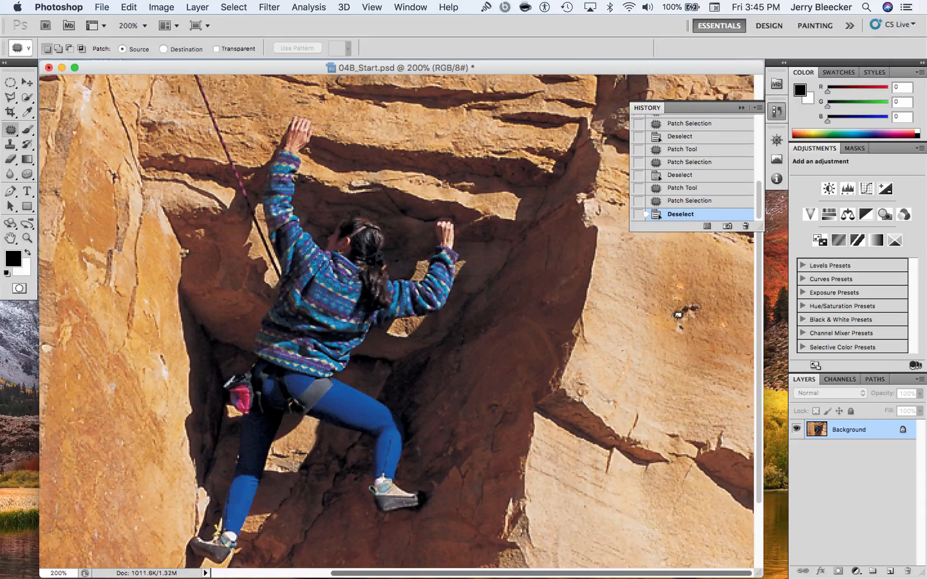
{"action": "mouse_move", "coordinate": [680, 311]}
{"action": "left_mouse_down"}
{"action": "mouse_move", "coordinate": [709, 309]}
{"action": "mouse_move", "coordinate": [679, 321]}
{"action": "mouse_move", "coordinate": [710, 305]}
{"action": "mouse_move", "coordinate": [699, 311]}
{"action": "left_mouse_up"}
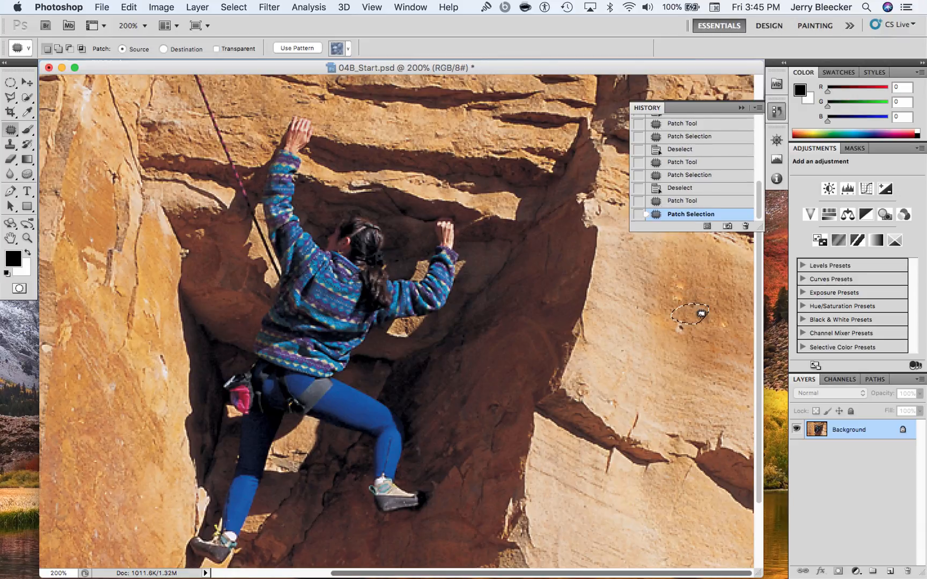
{"action": "key", "text": "super+d"}
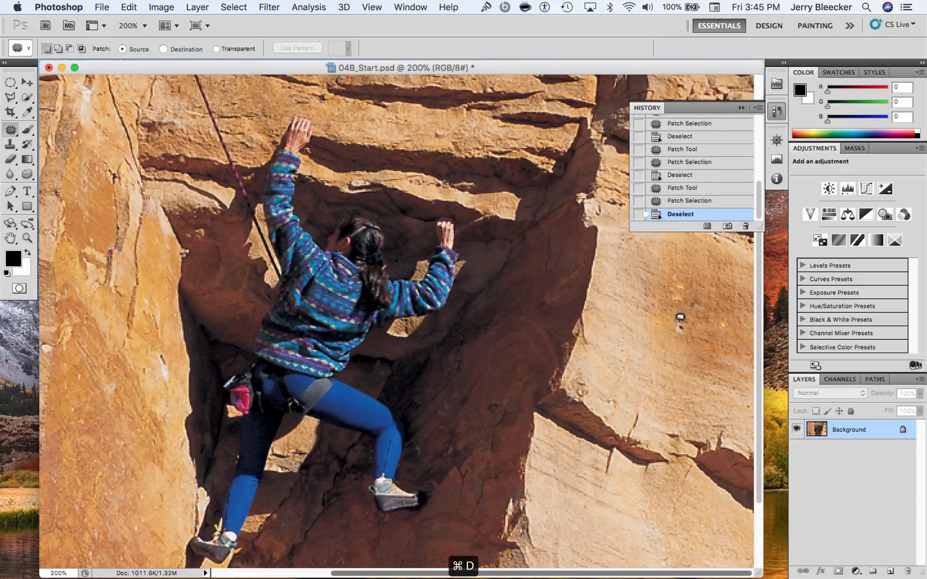
{"action": "left_click_drag", "start_coordinate": [685, 320], "coordinate": [684, 321]}
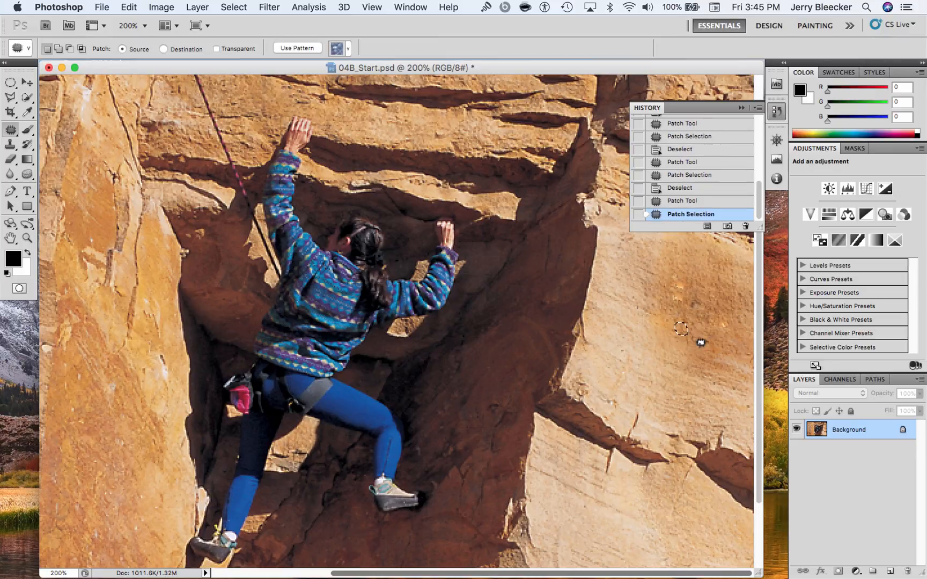
{"action": "key", "text": "super+d"}
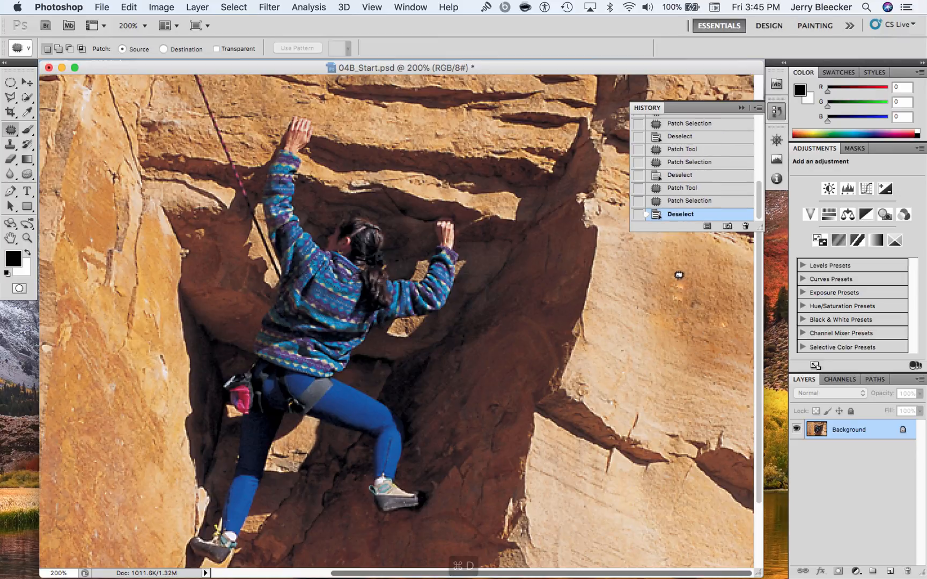
- Patch three remaining small blemishes around the former hole cluster on the right cliff face, deselecting after each
{"action": "mouse_move", "coordinate": [692, 280]}
{"action": "left_mouse_down"}
{"action": "mouse_move", "coordinate": [676, 284]}
{"action": "mouse_move", "coordinate": [695, 296]}
{"action": "left_mouse_up"}
{"action": "key", "text": "super+d"}
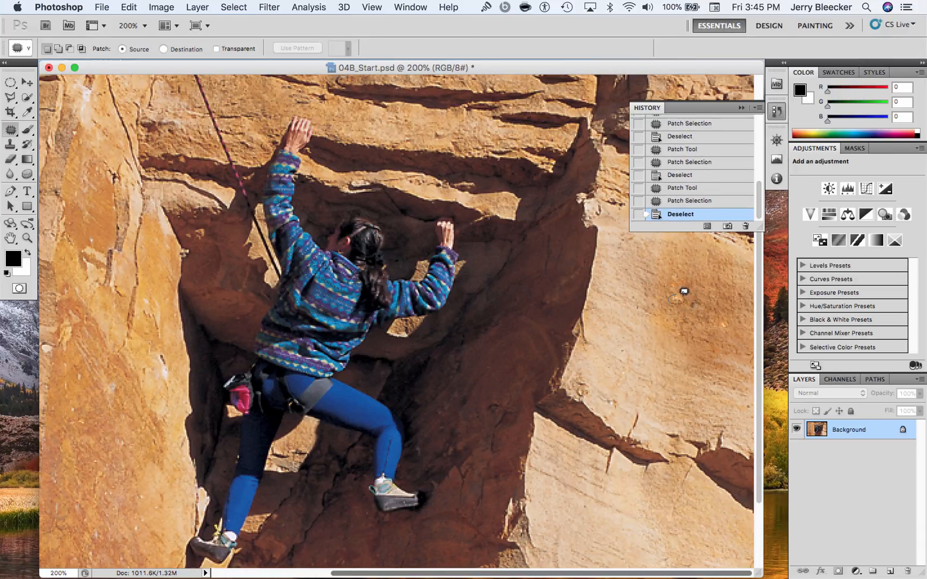
{"action": "mouse_move", "coordinate": [684, 291]}
{"action": "left_mouse_down"}
{"action": "mouse_move", "coordinate": [676, 299]}
{"action": "mouse_move", "coordinate": [728, 325]}
{"action": "left_mouse_up"}
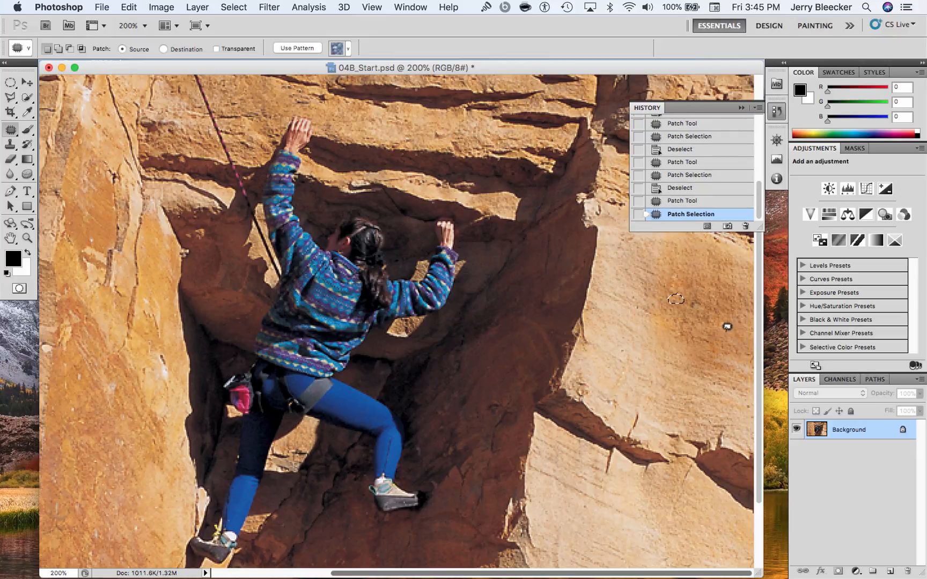
{"action": "key", "text": "super+d"}
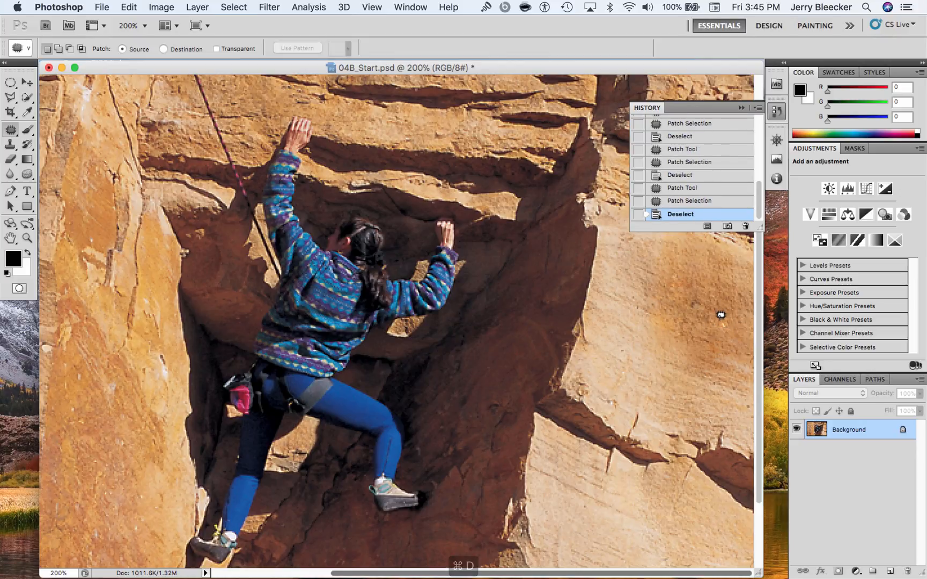
{"action": "mouse_move", "coordinate": [728, 326]}
{"action": "left_mouse_down"}
{"action": "mouse_move", "coordinate": [729, 312]}
{"action": "mouse_move", "coordinate": [717, 318]}
{"action": "mouse_move", "coordinate": [725, 329]}
{"action": "mouse_move", "coordinate": [684, 311]}
{"action": "left_mouse_up"}
{"action": "key", "text": "super+d"}
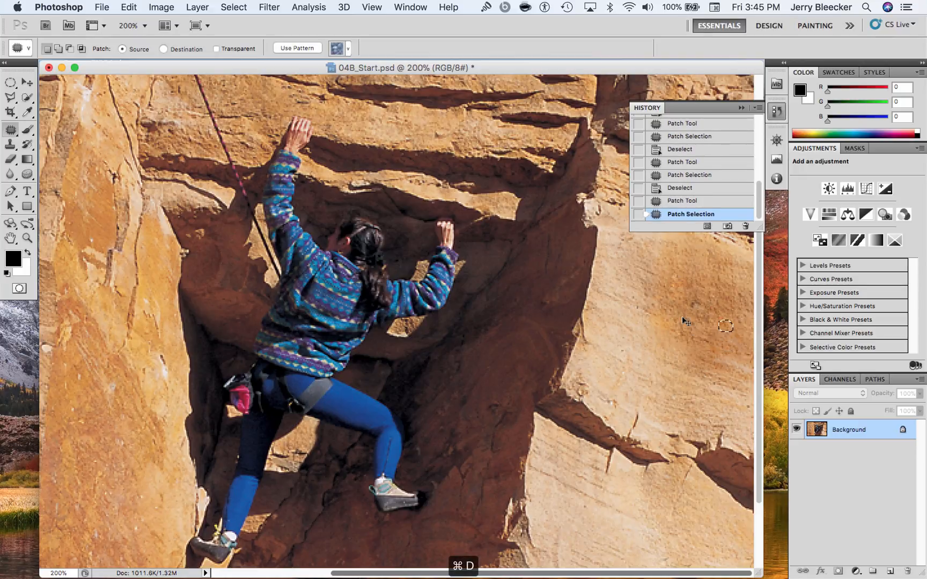
- At 100% zoom, patch the two white spots above the crack on the left rock face, and deselect
{"action": "key", "text": "super+minus"}
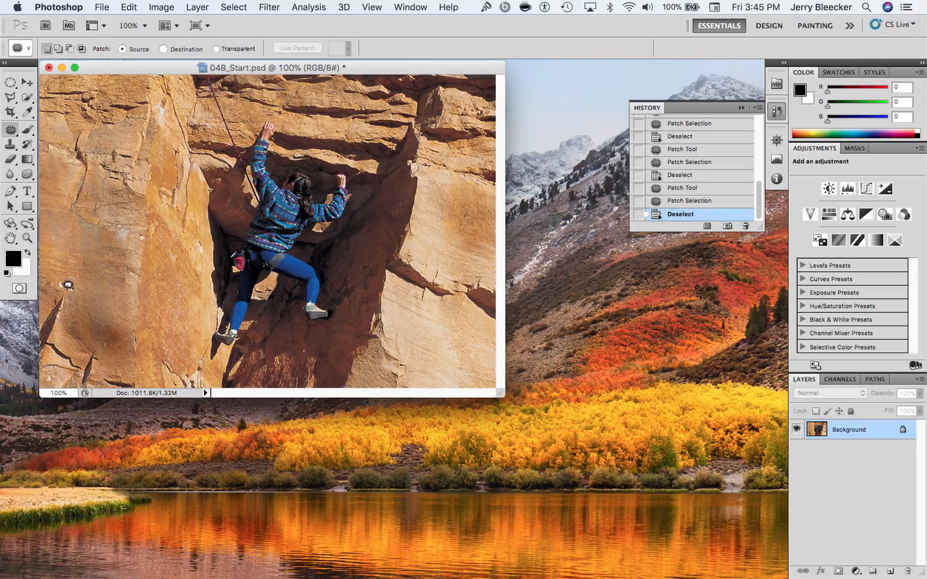
{"action": "mouse_move", "coordinate": [75, 279]}
{"action": "left_mouse_down"}
{"action": "mouse_move", "coordinate": [75, 298]}
{"action": "mouse_move", "coordinate": [86, 287]}
{"action": "mouse_move", "coordinate": [78, 282]}
{"action": "left_mouse_up"}
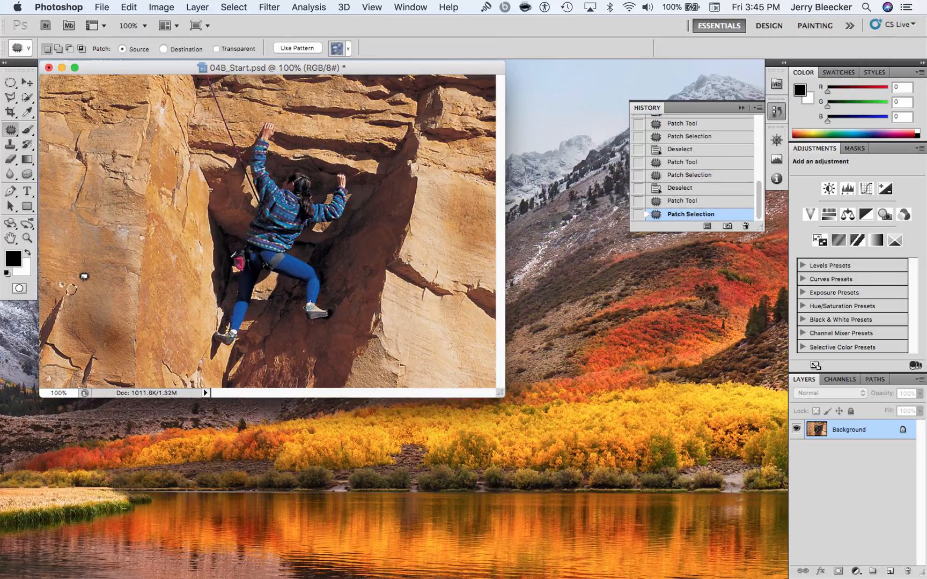
{"action": "left_click", "coordinate": [84, 279]}
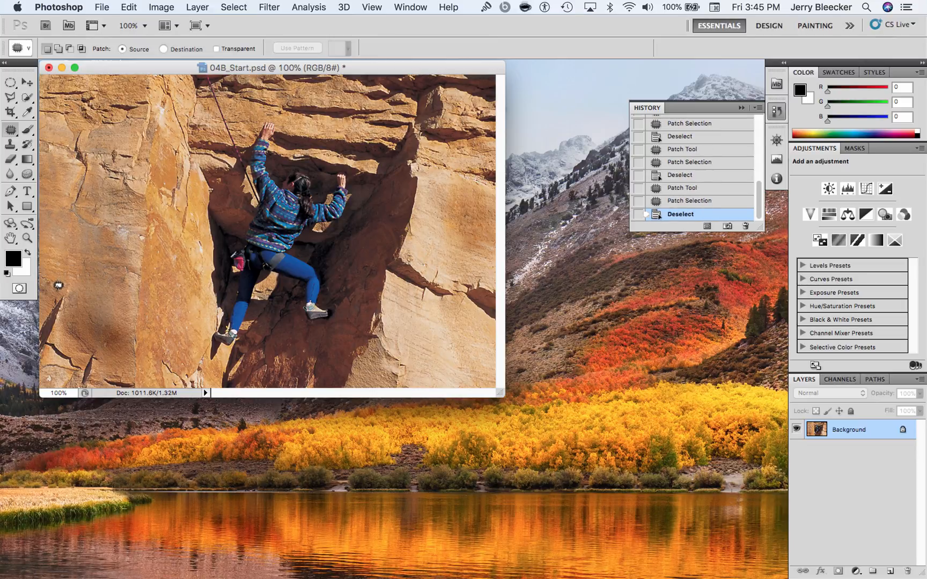
{"action": "mouse_move", "coordinate": [63, 275]}
{"action": "left_mouse_down"}
{"action": "mouse_move", "coordinate": [58, 281]}
{"action": "mouse_move", "coordinate": [74, 287]}
{"action": "left_mouse_up"}
{"action": "key", "text": "super+d"}
{"action": "mouse_move", "coordinate": [515, 576]}
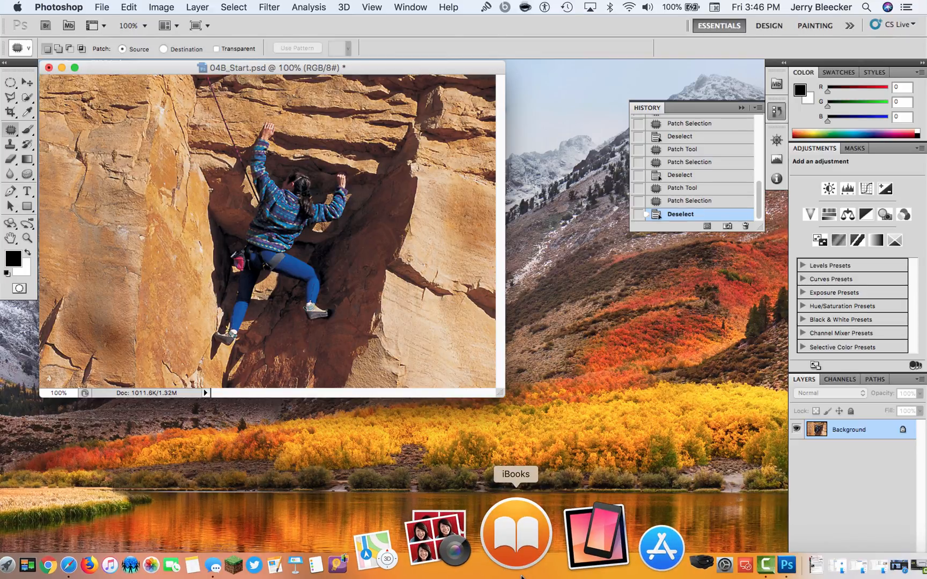
{"action": "right_click", "coordinate": [639, 545]}
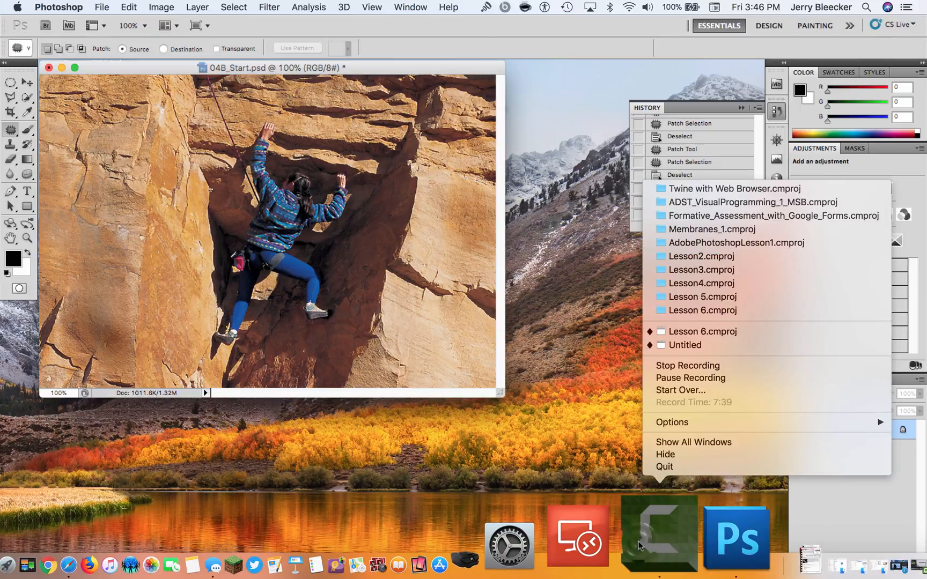